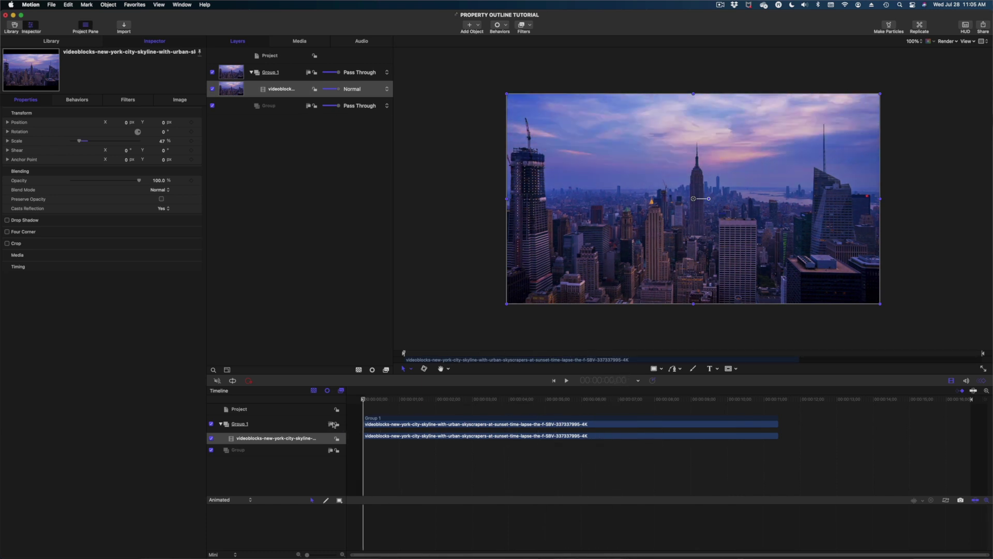
Step: Duplicate the New York skyline clip inside Group 1
left_click_drag(347, 427, 491, 407)
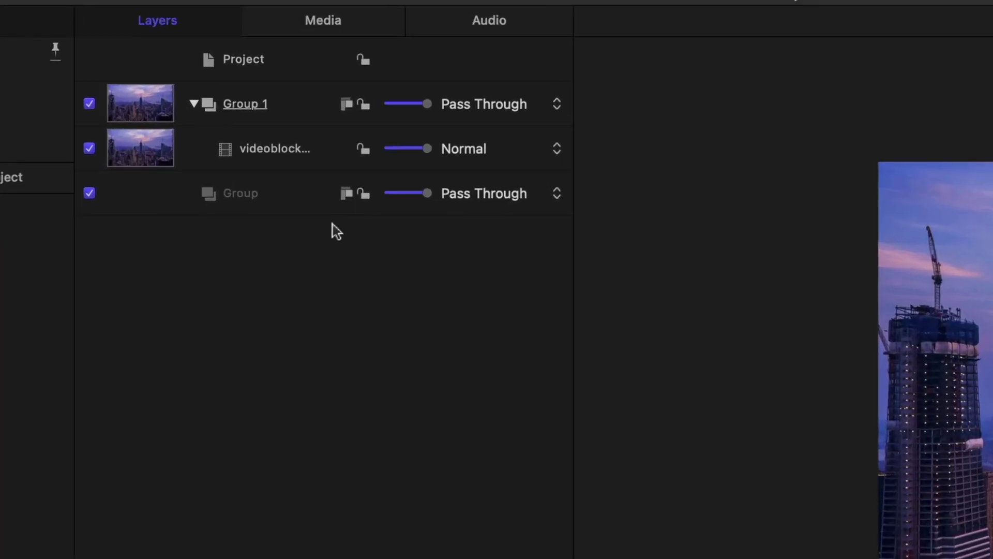
left_click(243, 157)
right_click(244, 158)
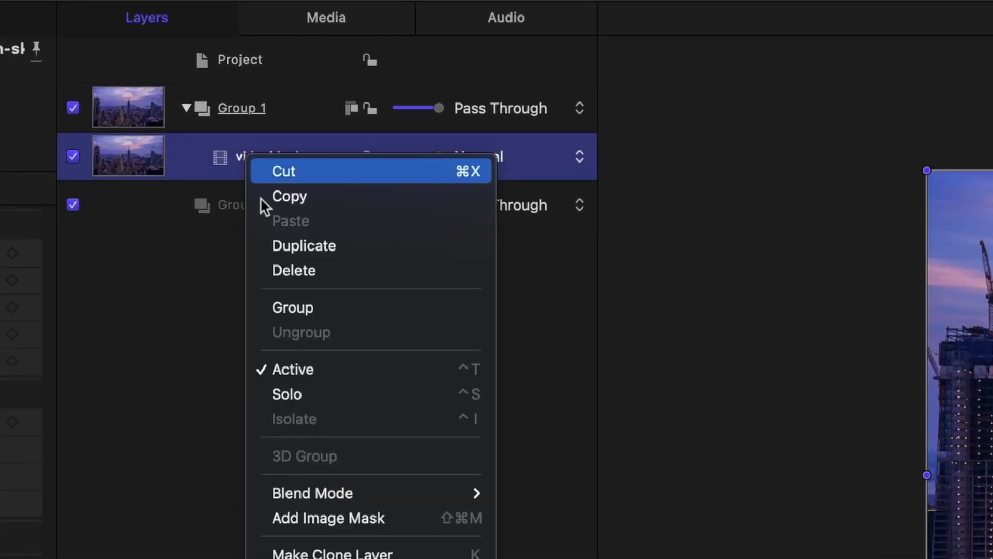
left_click(287, 243)
left_click(268, 162)
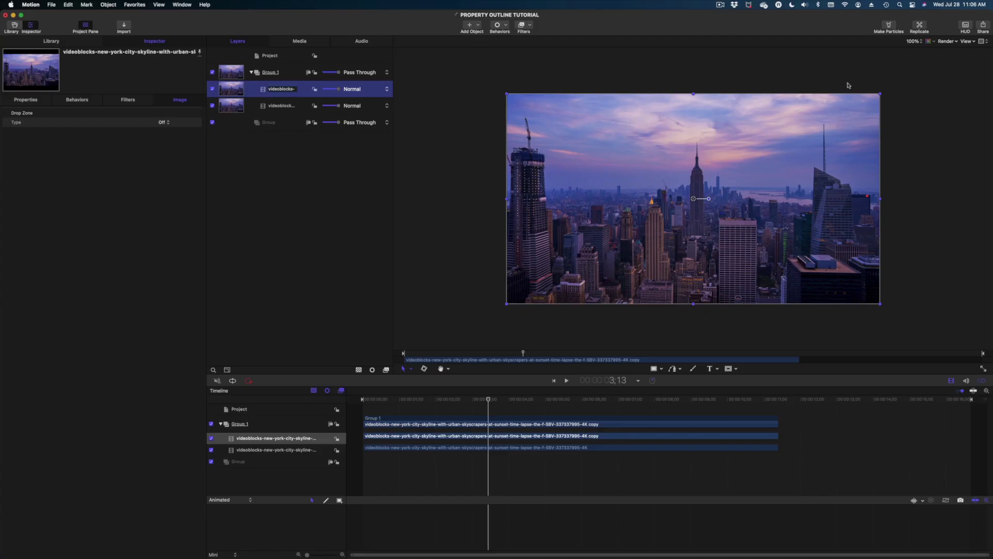
Step: Trace the Empire State Building on the duplicated clip with a closed Bezier mask, following both sides and the spire
key("super+equal")
key("super+equal")
scroll(848, 85, "up", 2)
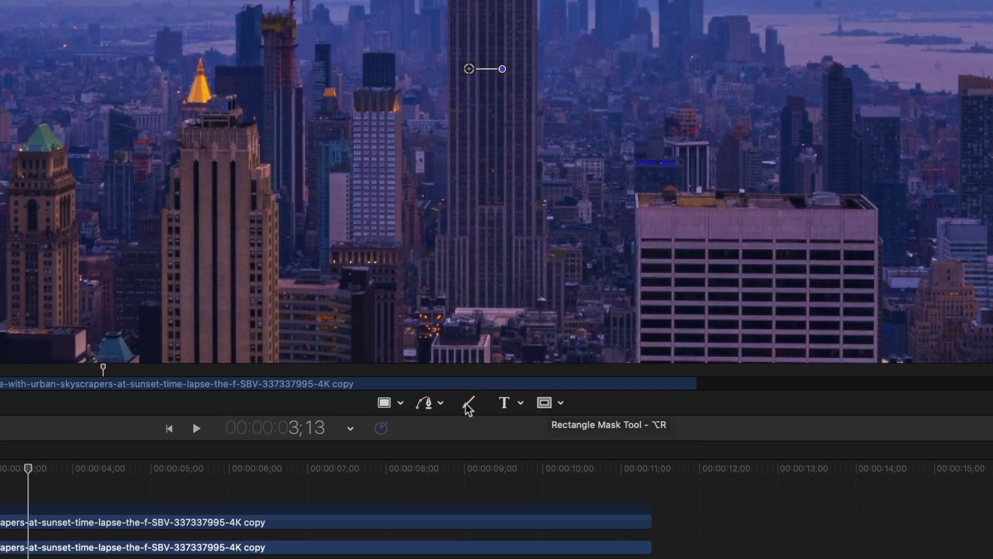
left_click(560, 404)
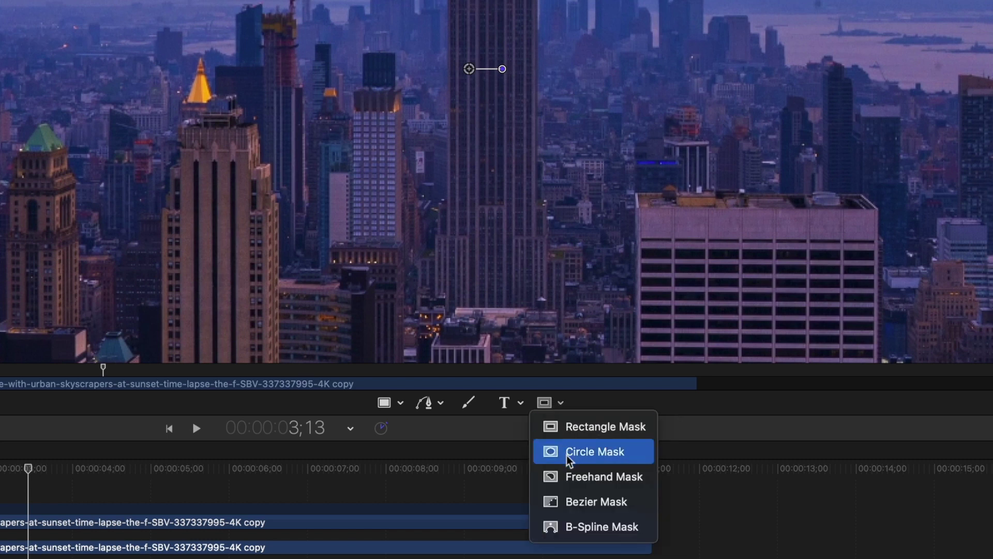
left_click(576, 503)
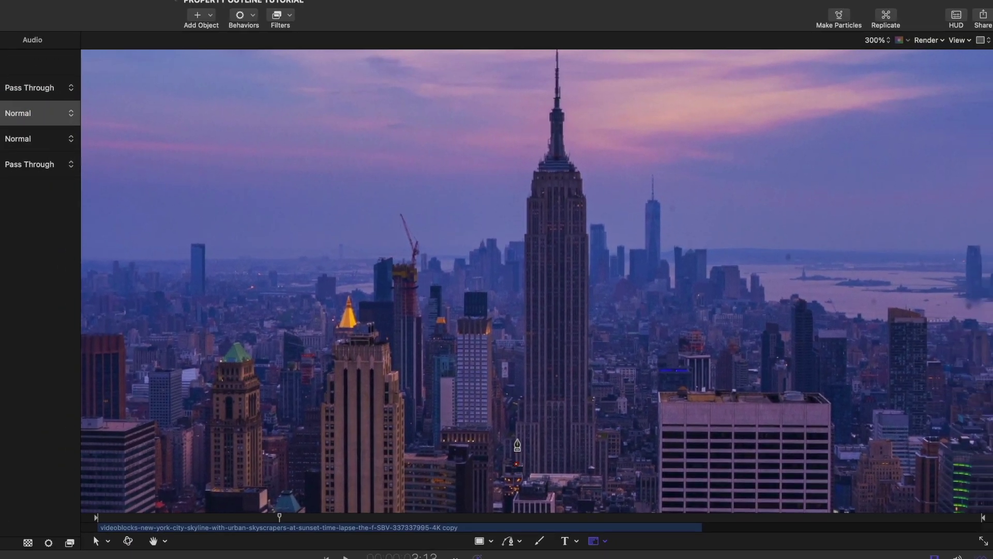
left_click(517, 437)
left_click(516, 420)
left_click(519, 405)
left_click(526, 395)
left_click(523, 237)
left_click(526, 230)
left_click(526, 198)
left_click(532, 195)
left_click(530, 180)
left_click(533, 171)
left_click_drag(534, 169, 536, 198)
left_click(539, 188)
left_click(546, 186)
left_click(547, 178)
left_click(549, 166)
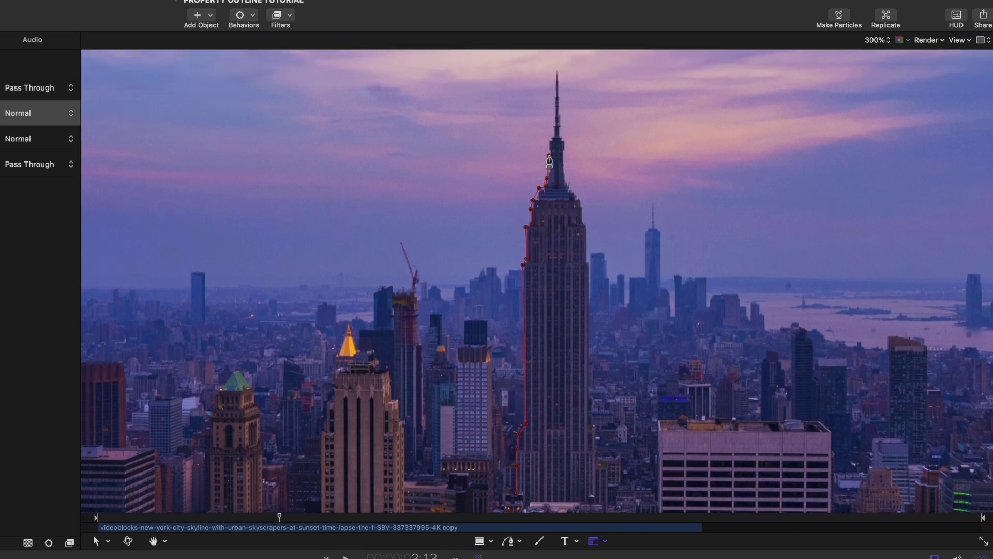
left_click(549, 156)
left_click(549, 147)
left_click(553, 136)
left_click(557, 74)
left_click(561, 135)
left_click(566, 144)
left_click(564, 157)
left_click(567, 187)
left_click(577, 197)
left_click(584, 208)
left_click(583, 221)
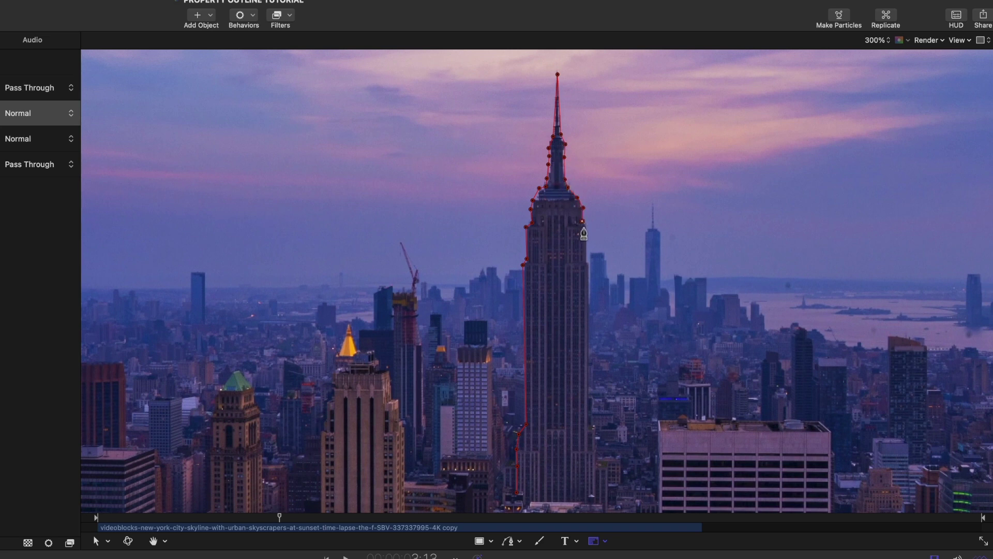
left_click(588, 263)
left_click(590, 425)
left_click(598, 429)
left_click(599, 448)
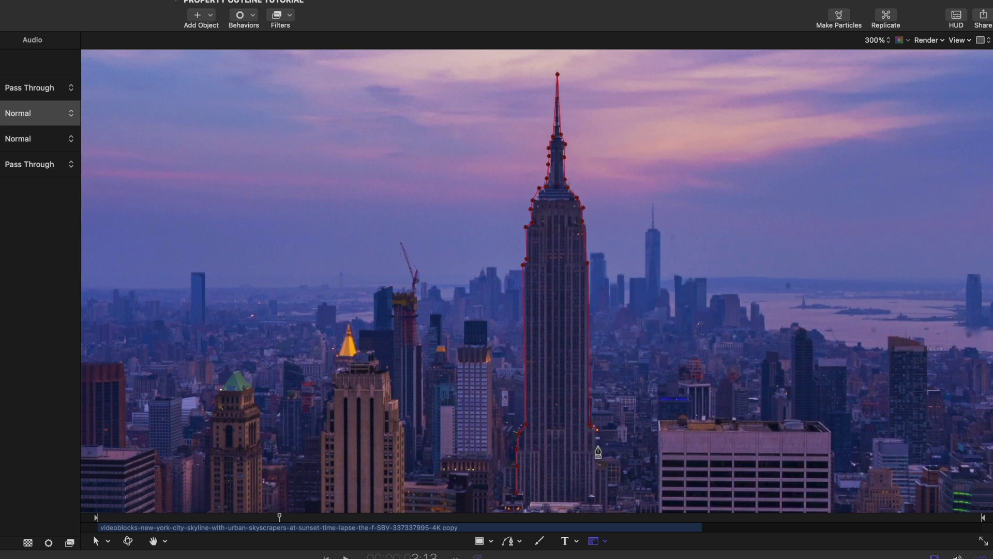
left_click(598, 487)
left_click(597, 502)
left_click(517, 494)
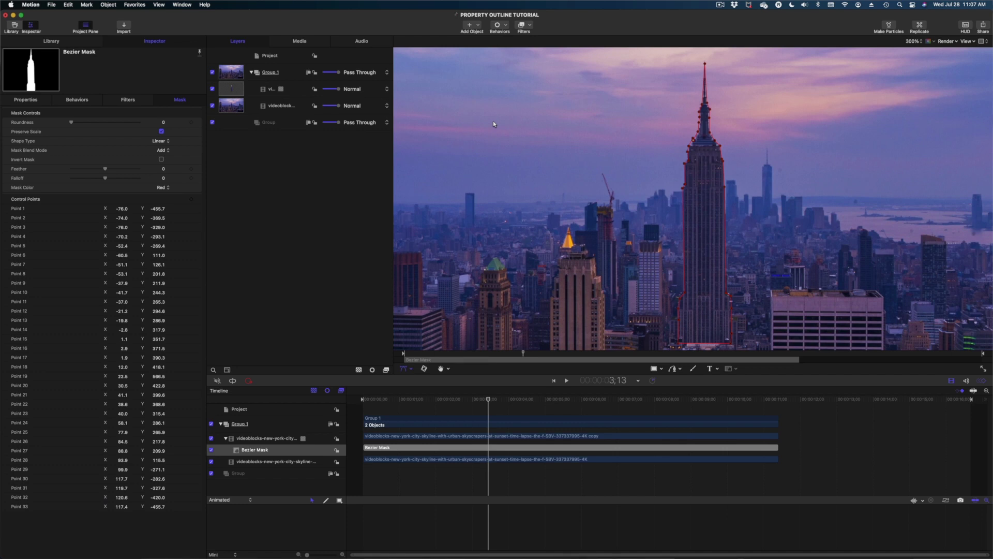
Step: Hide the original skyline clip to check the masked building on its own, and show the clip again
key("alt+z")
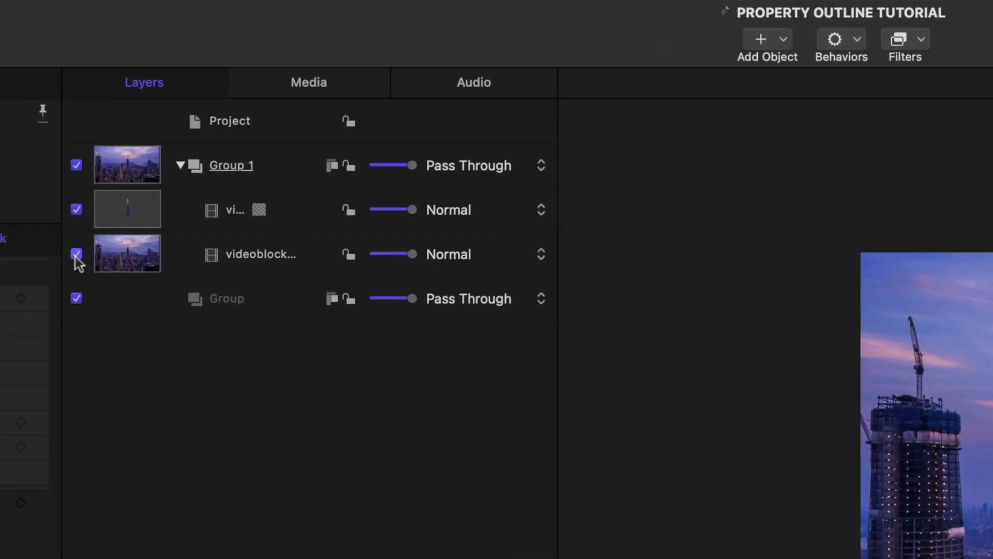
left_click(76, 254)
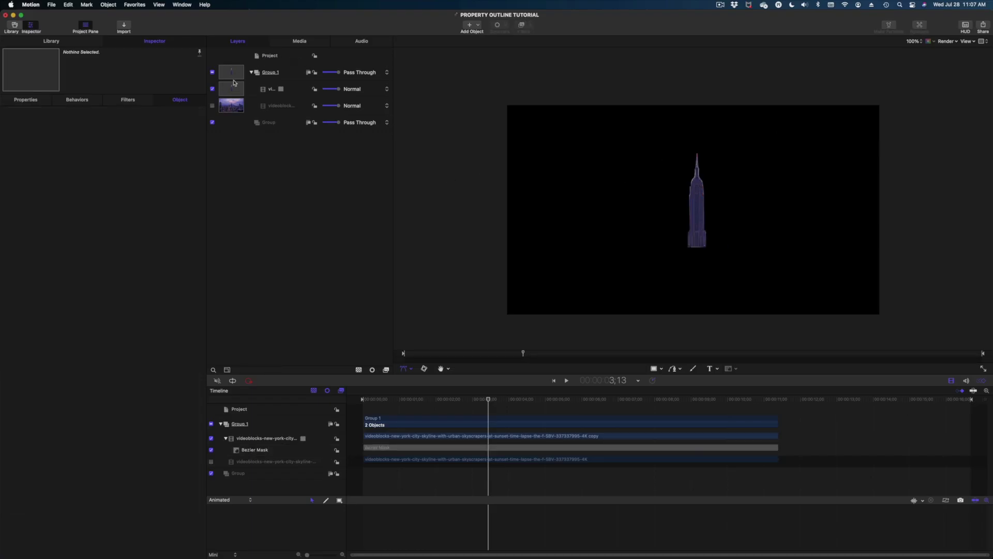
left_click(212, 106)
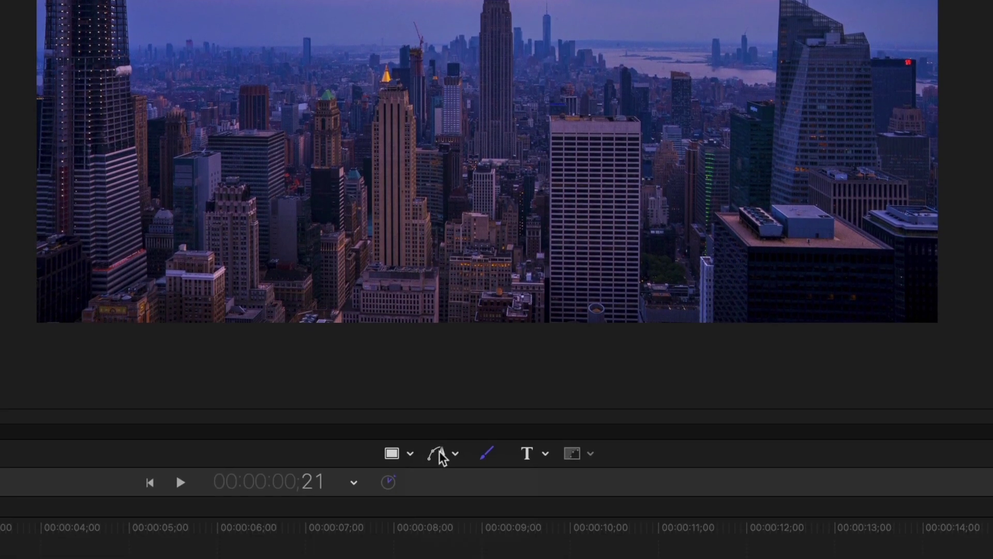
Step: Draw an open Bezier line up, over and down the edges of the pale office tower beside the Empire State Building
left_click(439, 451)
left_click(548, 115)
left_click(632, 115)
left_click(643, 125)
left_click(643, 324)
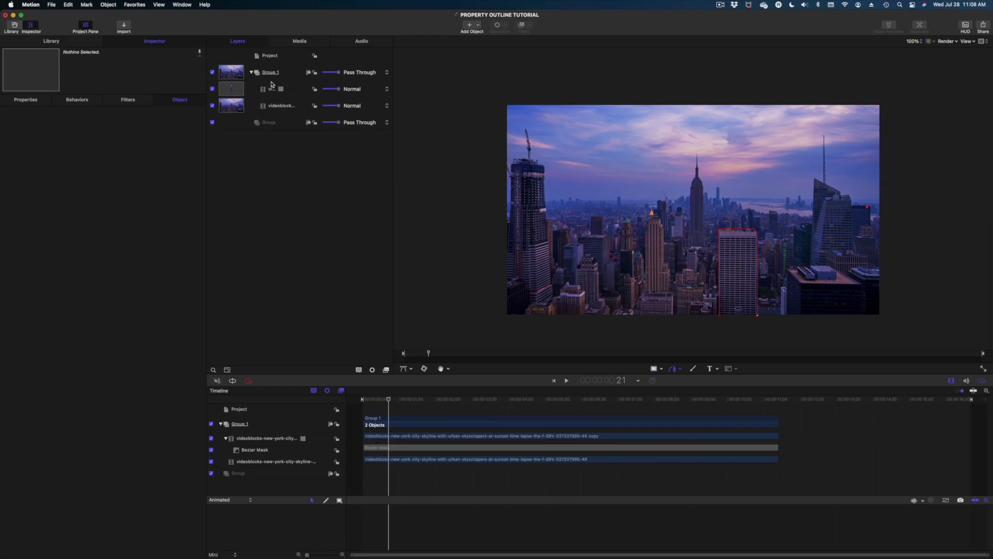
key("Return")
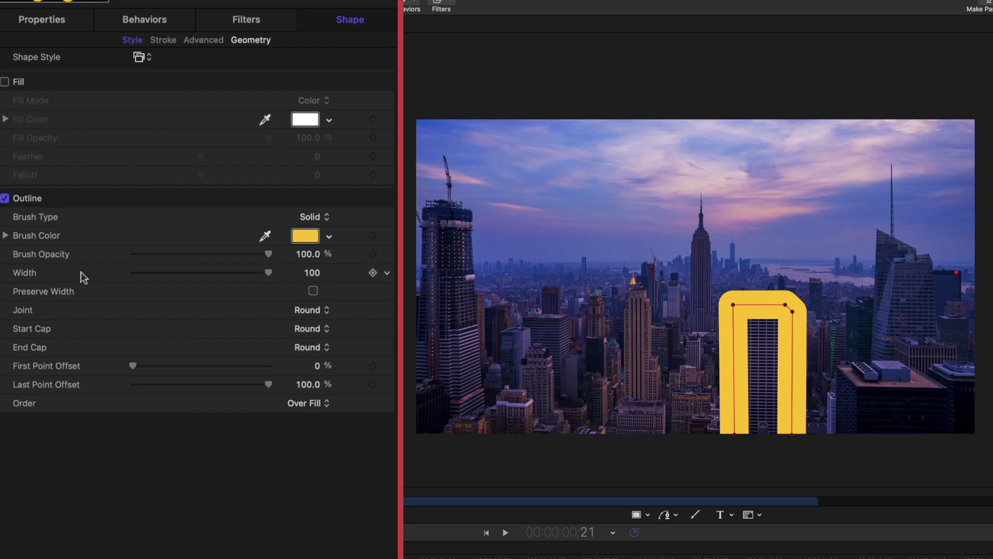
Step: Set the office tower outline's width to 11 and fine-tune its upper corner control points
left_click_drag(237, 273, 146, 279)
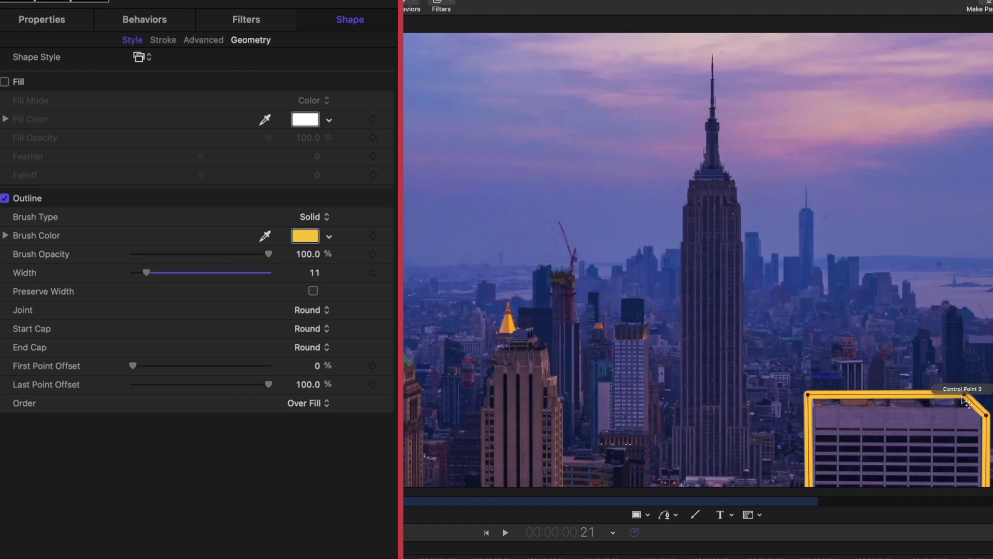
mouse_move(963, 395)
left_mouse_down()
mouse_move(935, 379)
mouse_move(966, 398)
left_mouse_up()
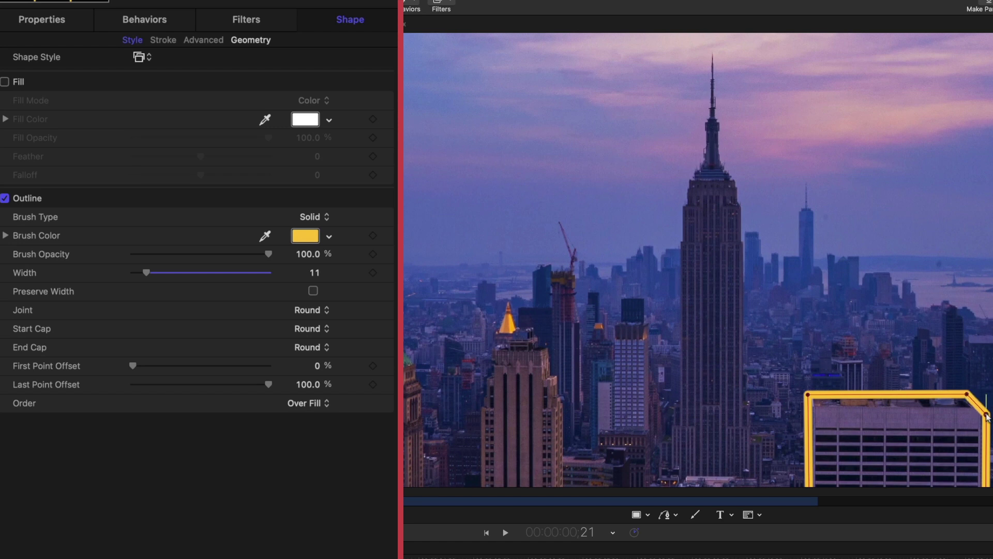
left_click_drag(808, 395, 822, 395)
key("super+minus")
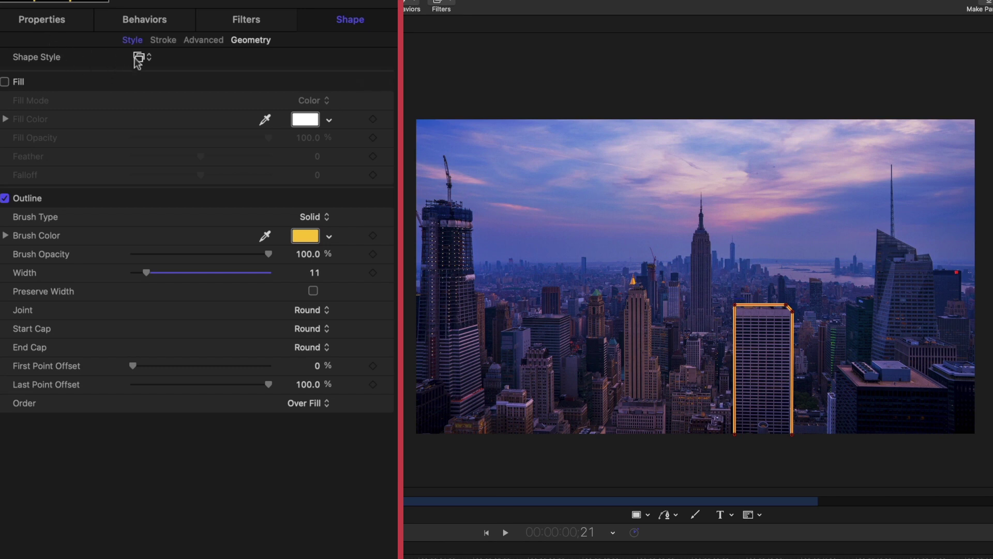
Step: Apply an animated preset shape style to the office tower's outline and preview how it draws on
left_click(138, 58)
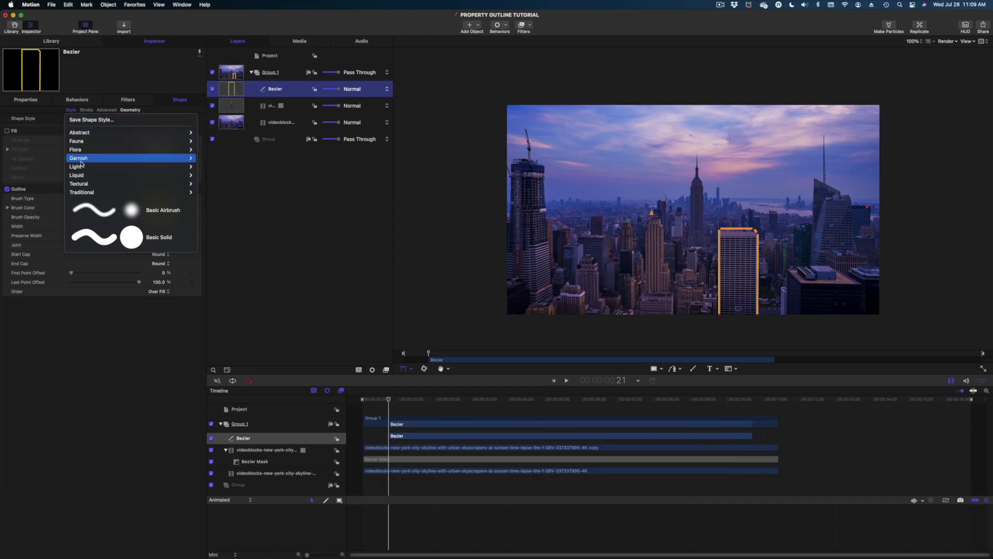
mouse_move(155, 158)
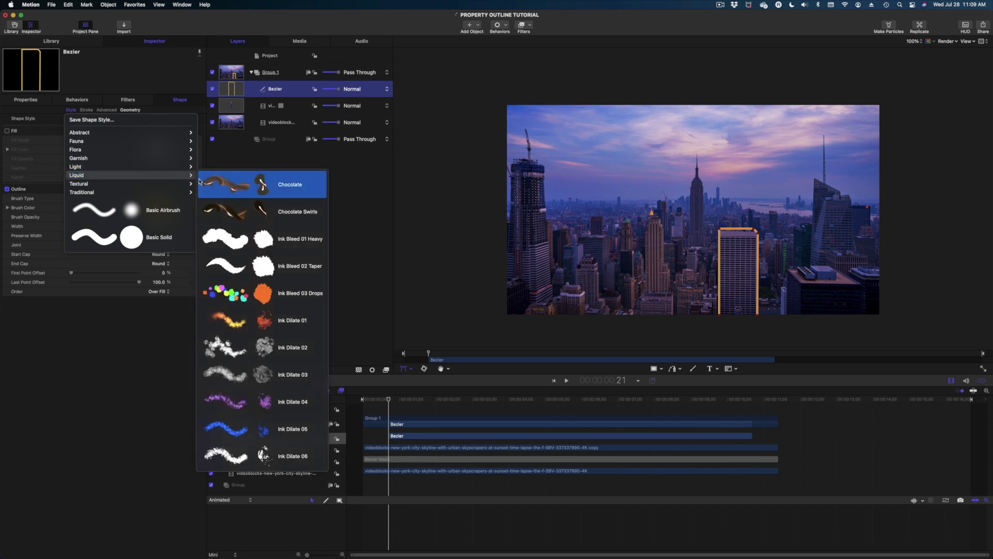
left_click(263, 176)
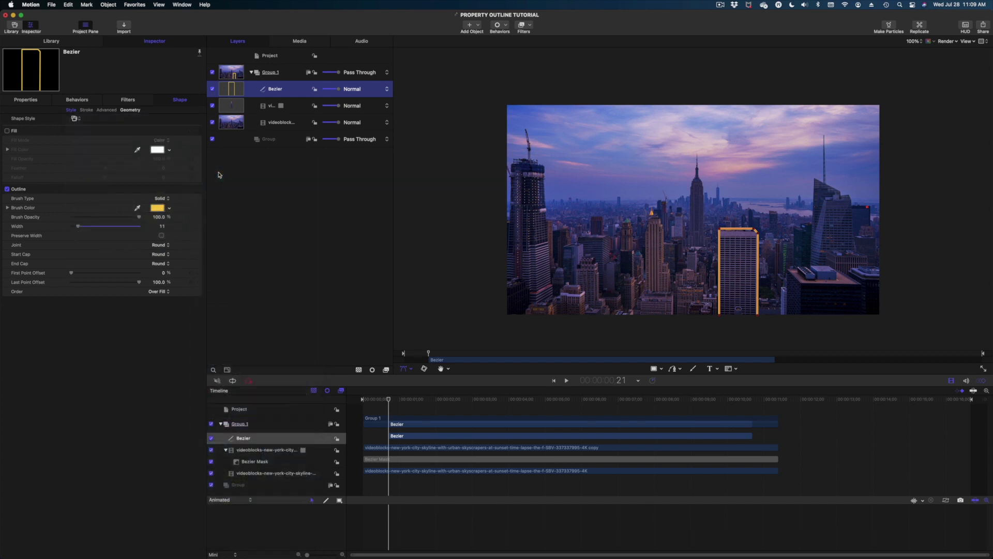
left_click(270, 195)
key("space")
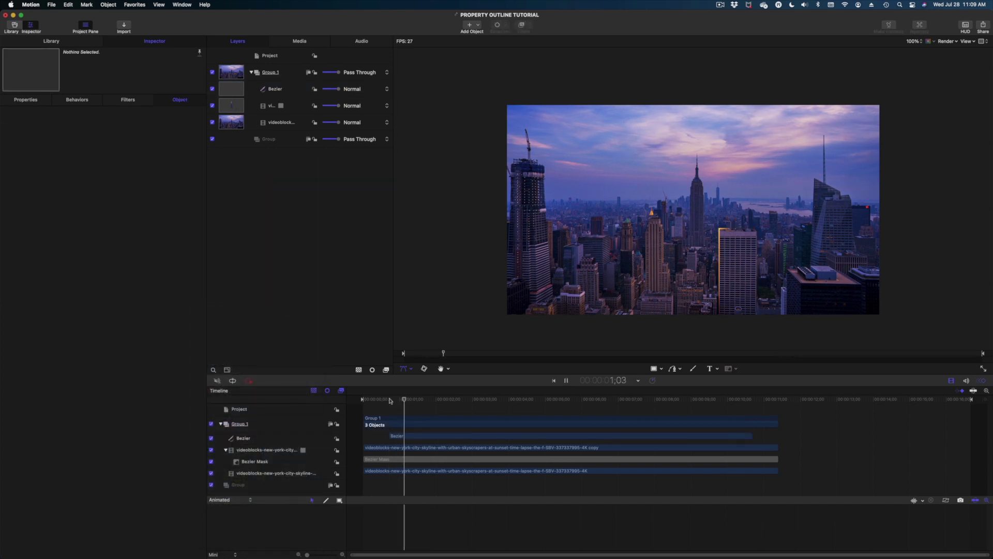
key("space")
left_click_drag(408, 436, 411, 440)
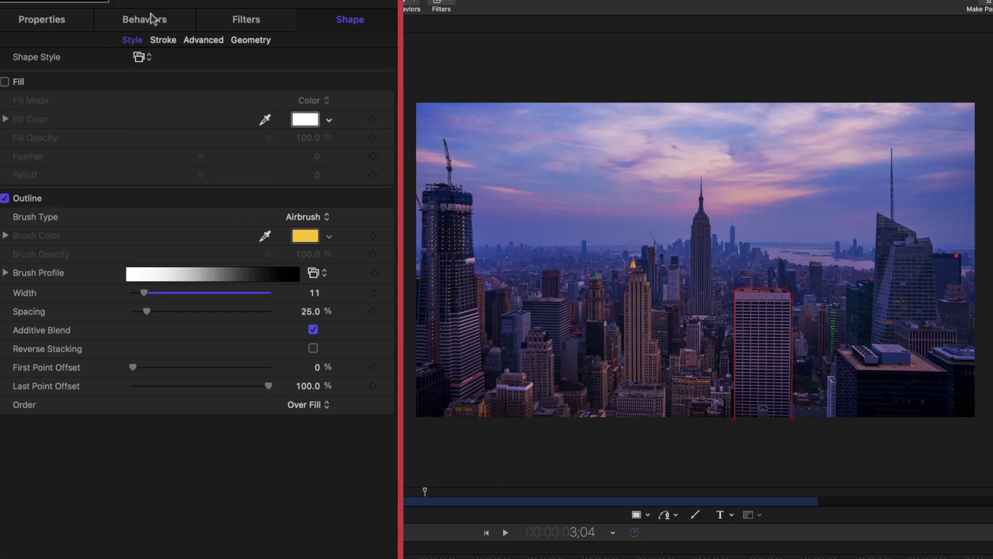
Step: Change the orange starting color of the outline's Color Over Stroke gradient to light purple
left_click(169, 43)
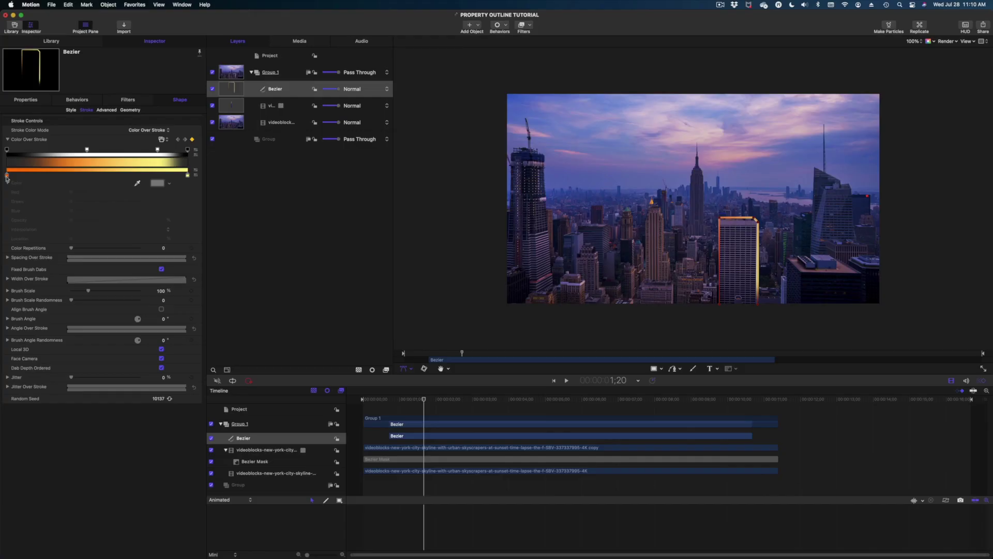
left_click(4, 170)
left_click(305, 186)
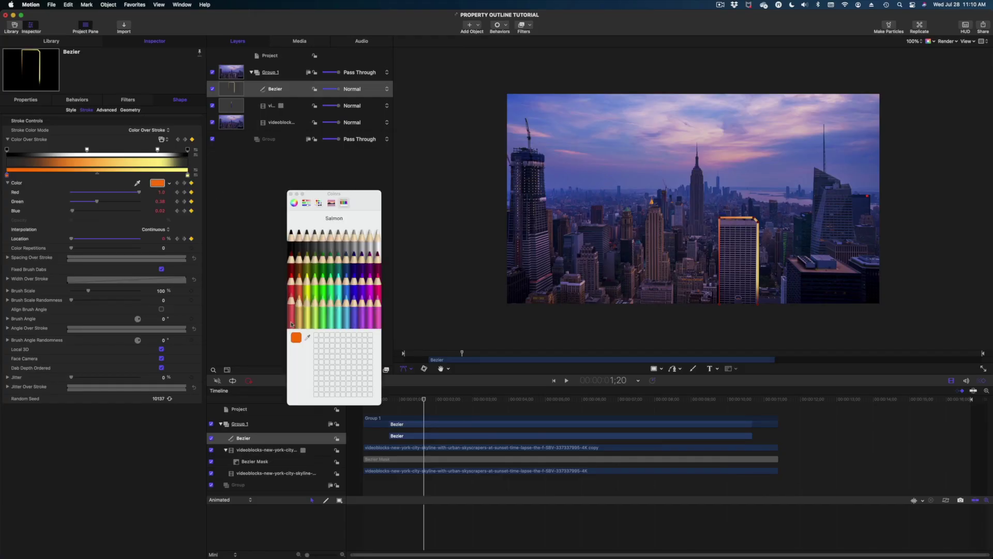
left_click(294, 202)
mouse_move(373, 268)
left_mouse_down()
mouse_move(380, 280)
mouse_move(338, 279)
left_mouse_up()
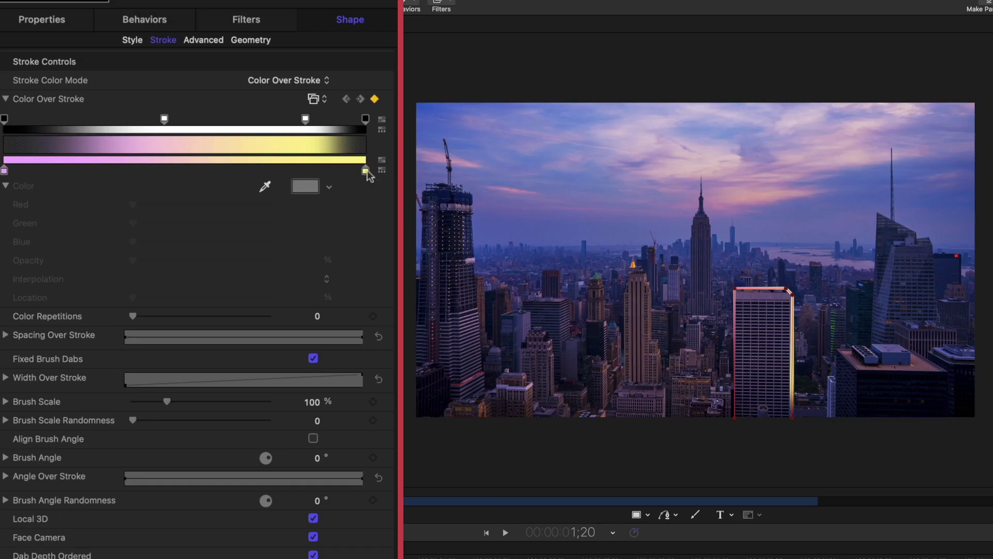
Step: Move the yellow gradient stop to about the middle and add a salmon-red stop near the end of the stroke gradient
left_click_drag(187, 175, 163, 176)
left_click_drag(313, 168, 177, 171)
left_click(361, 168)
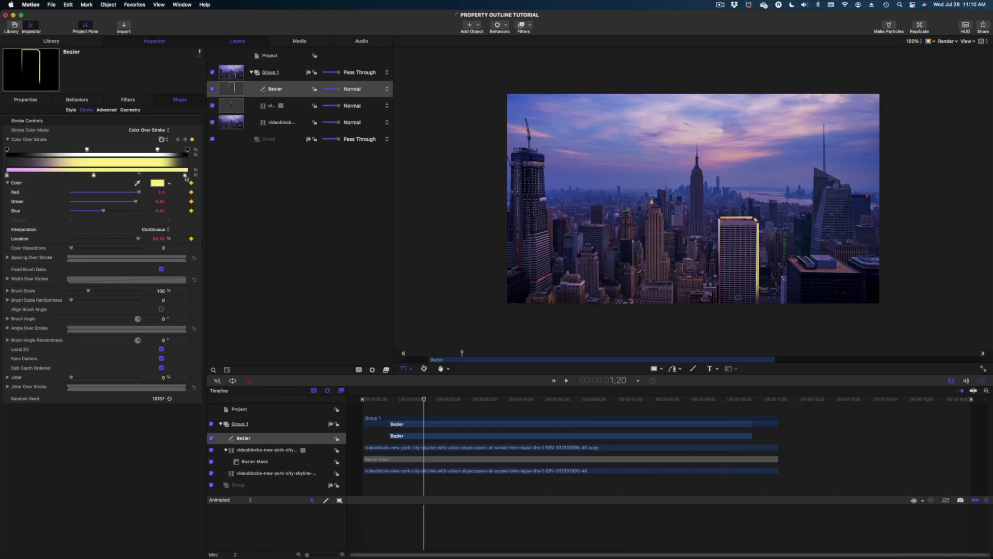
left_click(305, 186)
mouse_move(327, 237)
left_mouse_down()
mouse_move(346, 272)
mouse_move(357, 270)
left_mouse_up()
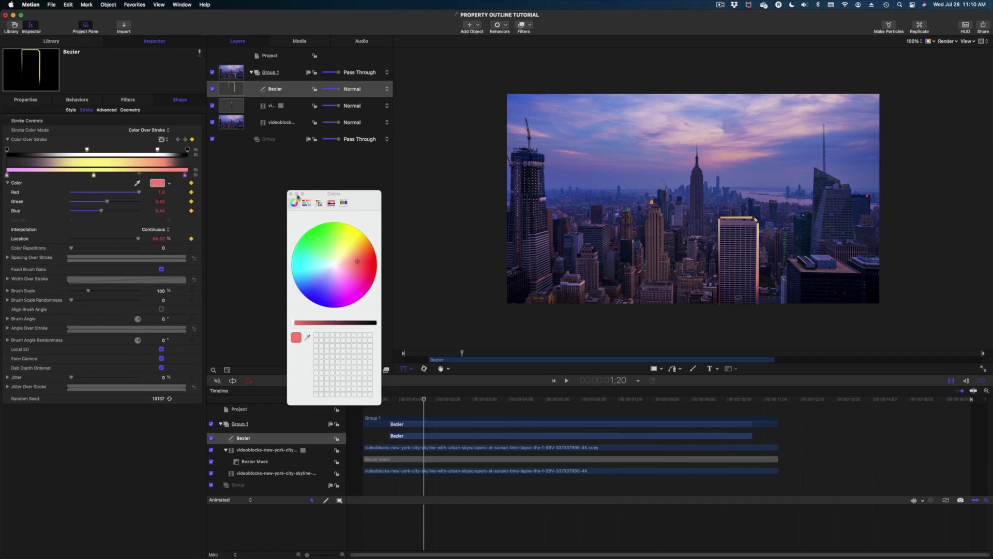
left_click(293, 194)
left_click_drag(400, 401, 410, 402)
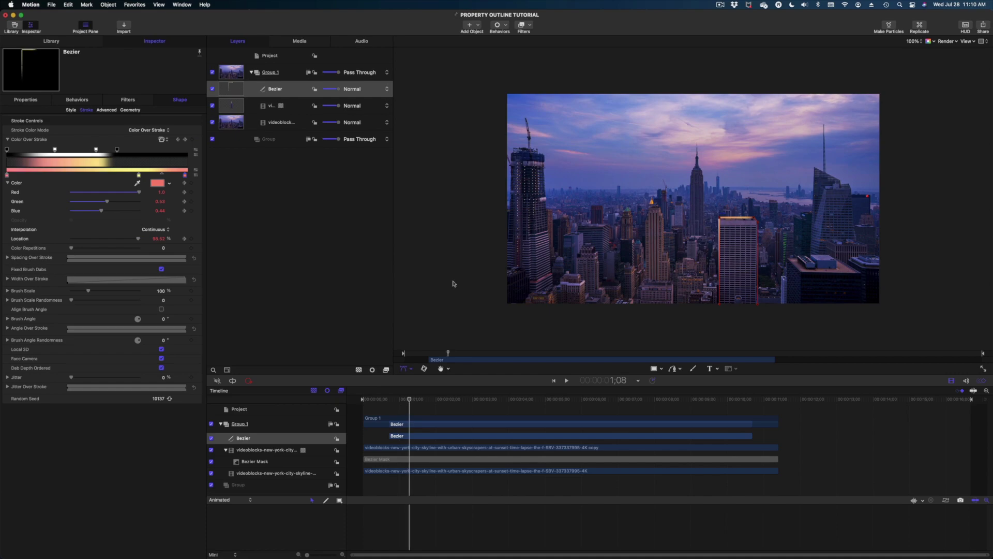
left_click(453, 284)
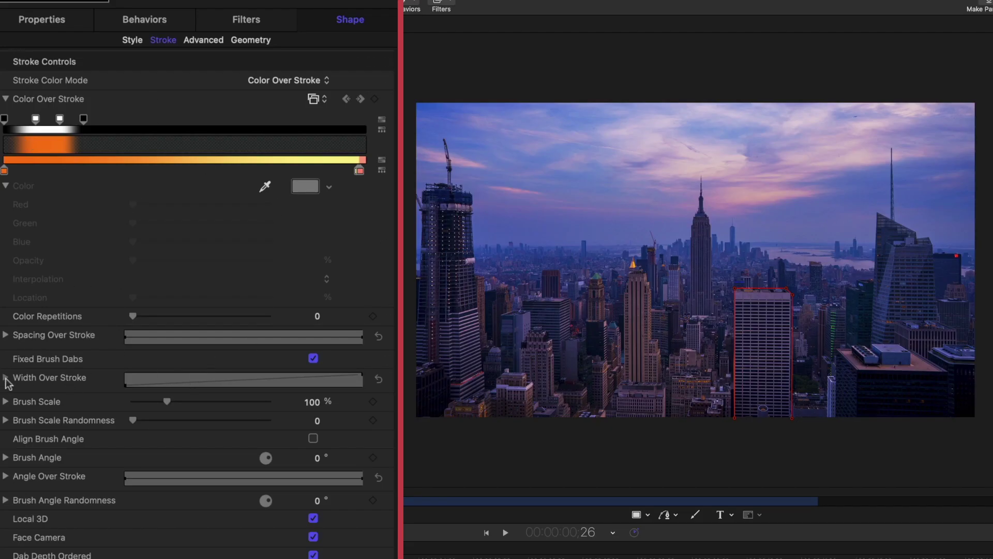
Step: Raise the start of the Width Over Stroke curve to thicken the office tower's outline
left_click(6, 378)
left_click_drag(21, 498, 19, 436)
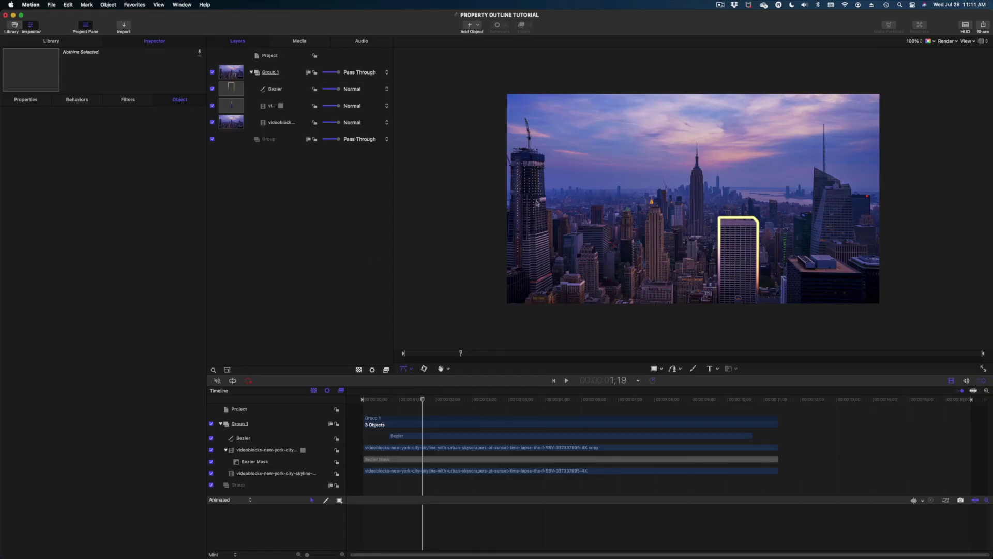
key("F8")
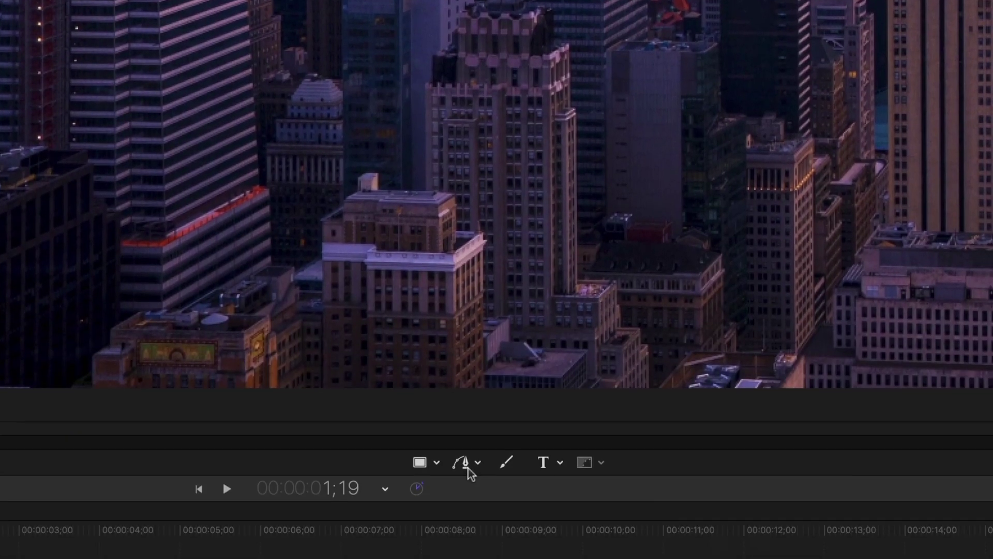
Step: Draw an open five-point Bezier line across the facade of the tower with the crane, along its upper striped floors
left_click(467, 464)
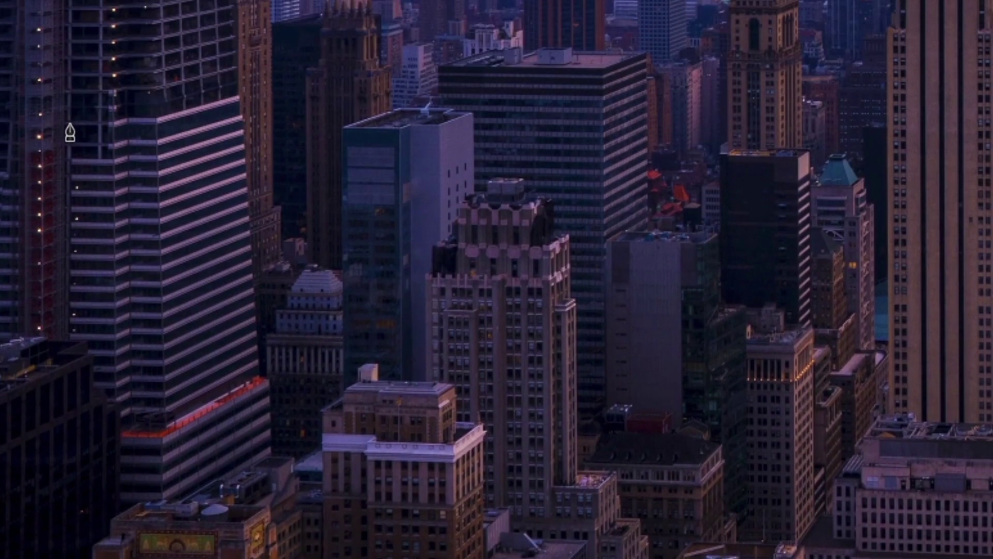
left_click(68, 125)
left_click(111, 126)
left_click(124, 120)
left_click(155, 122)
left_click(240, 102)
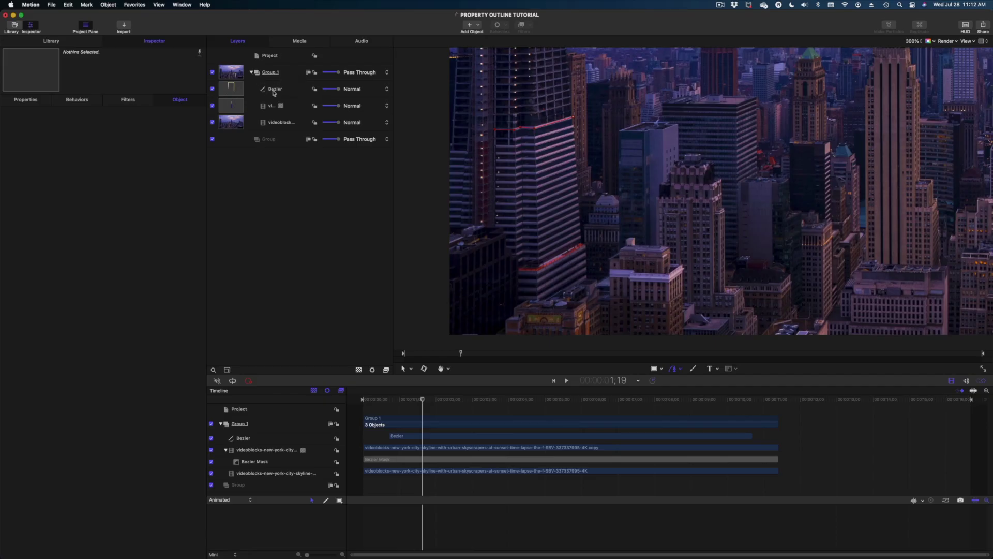
key("Return")
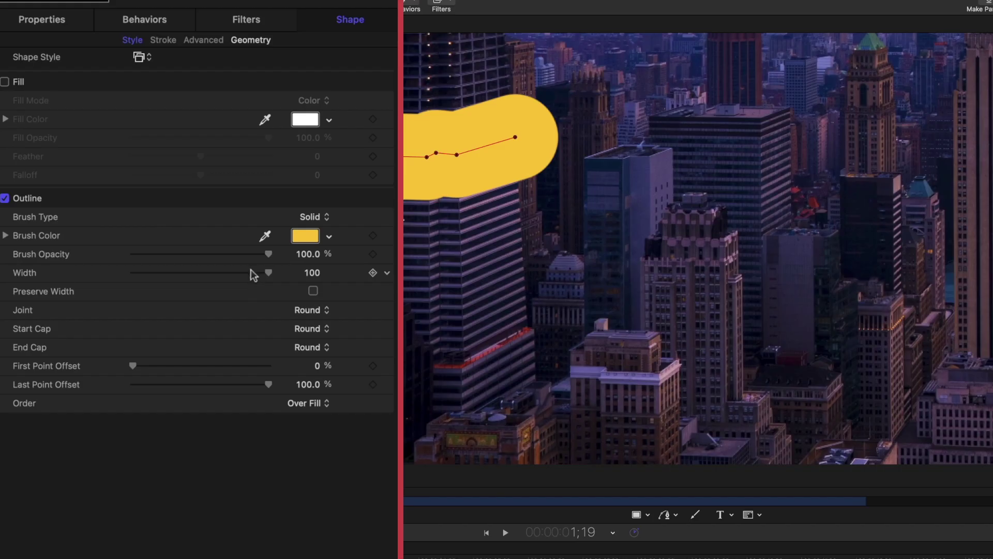
Step: Reduce the facade line's outline width to about 6 and apply the Light Streak 01 shape style to it
left_click_drag(132, 226, 84, 229)
left_click_drag(156, 274, 140, 275)
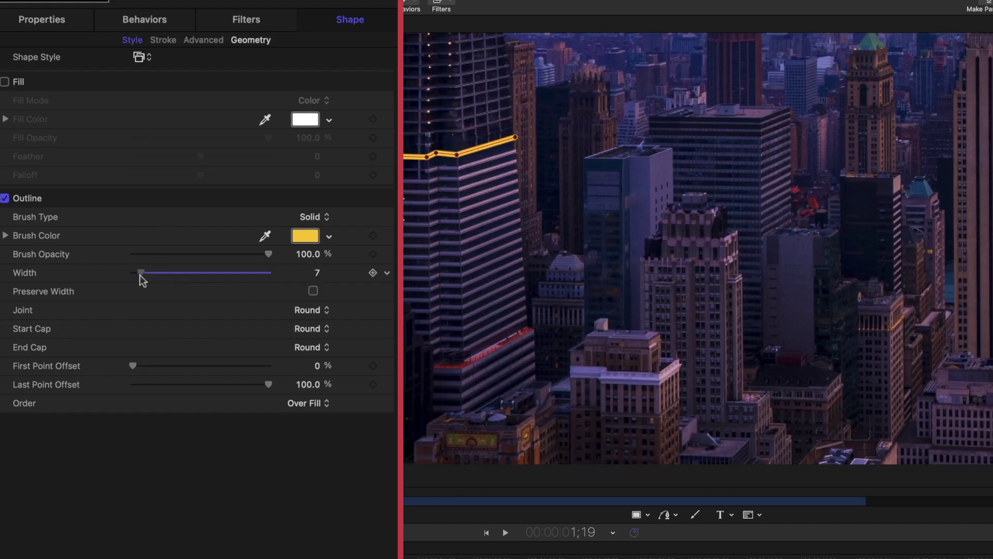
left_click(138, 58)
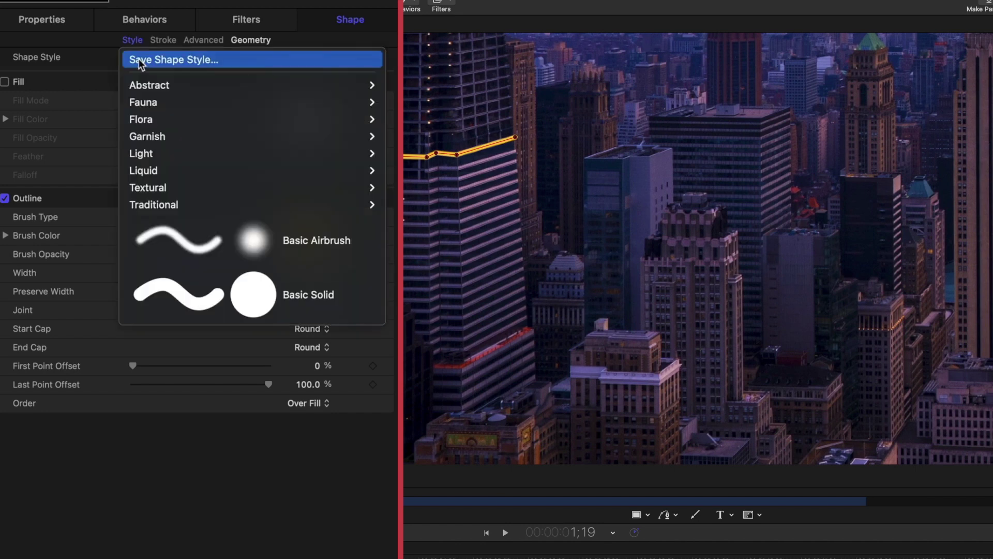
mouse_move(154, 154)
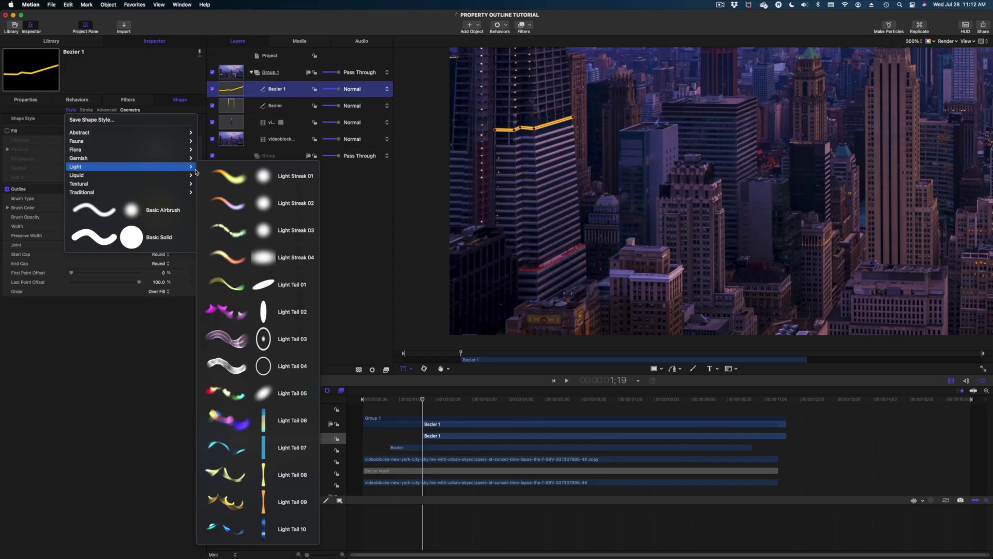
left_click(228, 179)
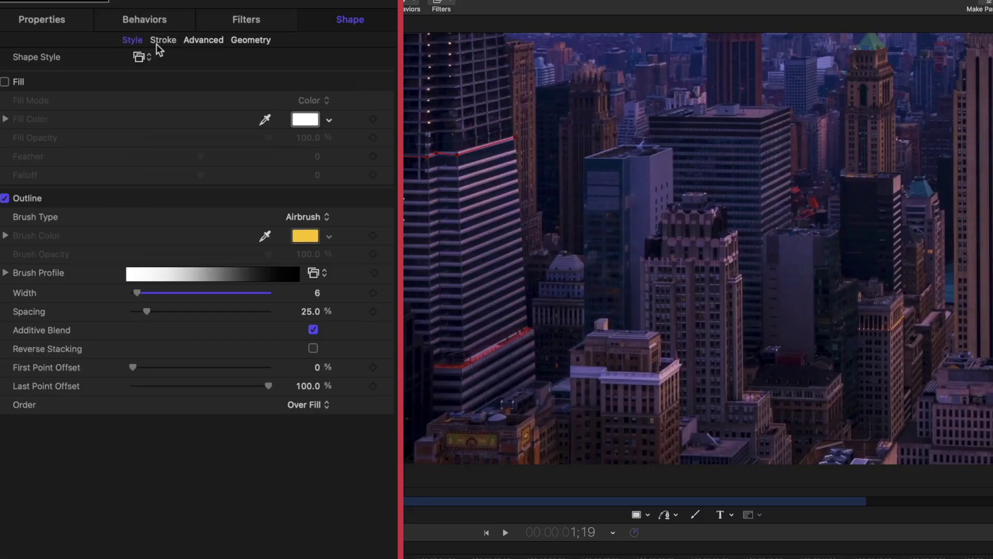
Step: Recolor the facade line's Color Over Stroke gradient with bright green at the start and lime green at the end
left_click(158, 41)
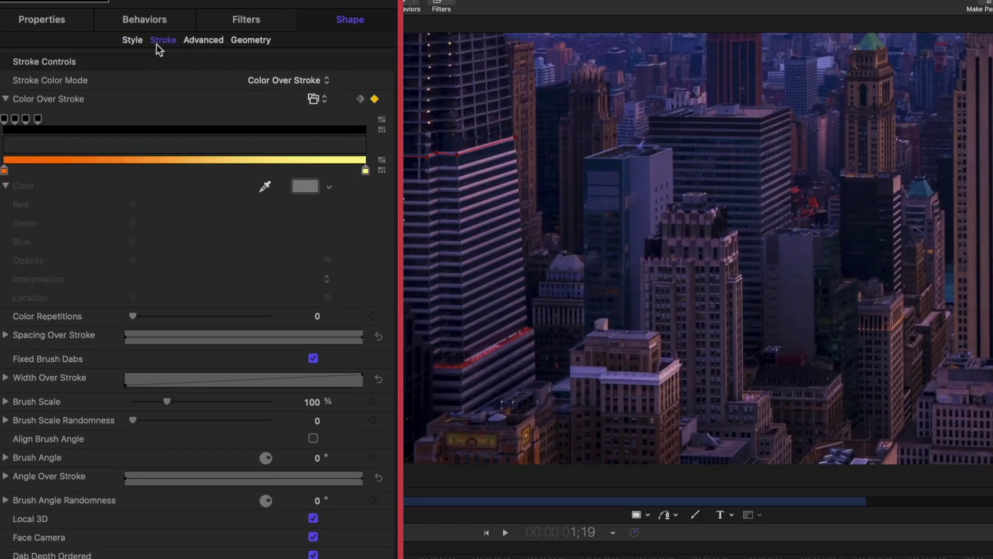
left_click(4, 171)
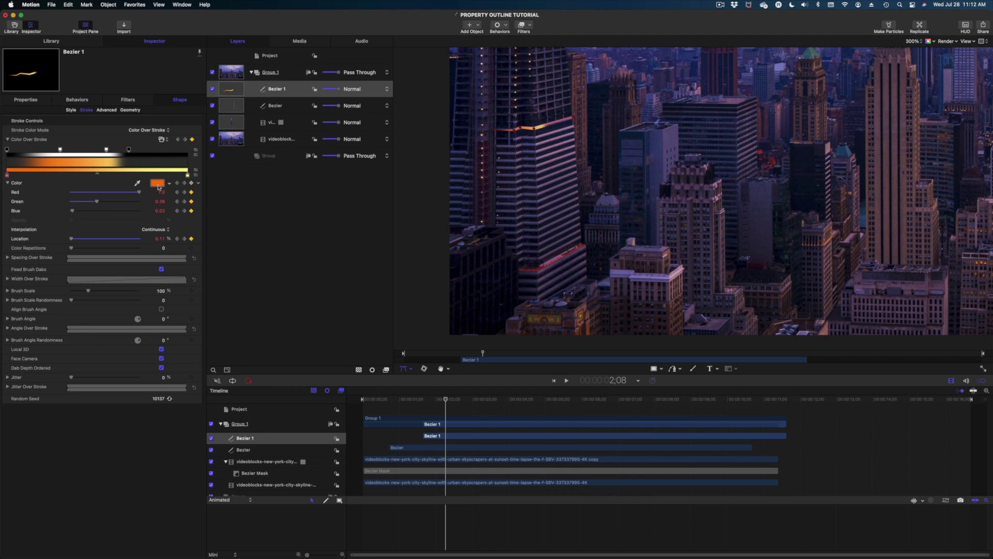
left_click(305, 185)
left_click(323, 237)
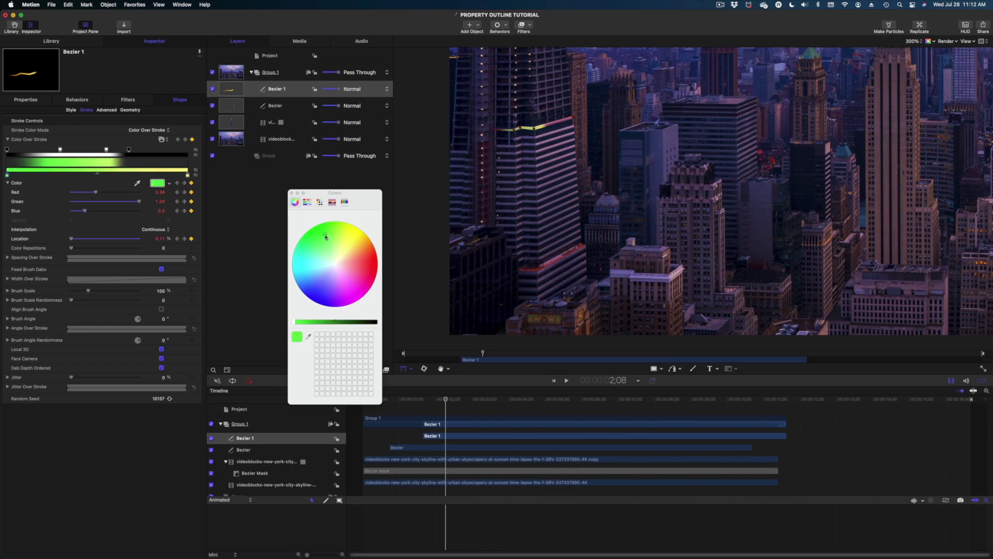
left_click(188, 175)
Step: Reshape the facade line's Width Over Stroke curve by raising its start point and lowering its end point
left_click_drag(442, 401, 437, 405)
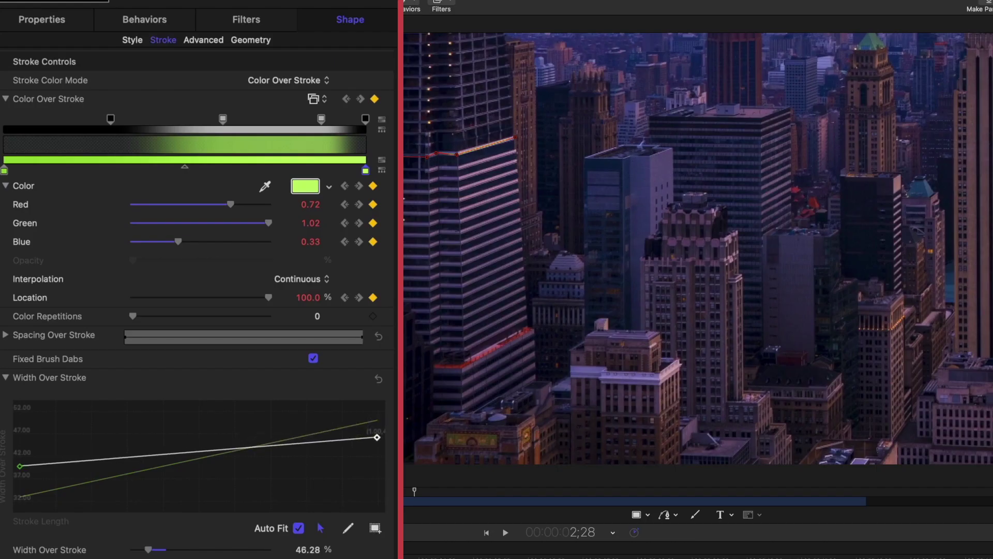
left_click_drag(193, 308, 193, 317)
left_click_drag(378, 453, 378, 454)
left_click_drag(414, 491, 397, 491)
left_click_drag(19, 466, 19, 459)
left_click_drag(150, 553, 154, 552)
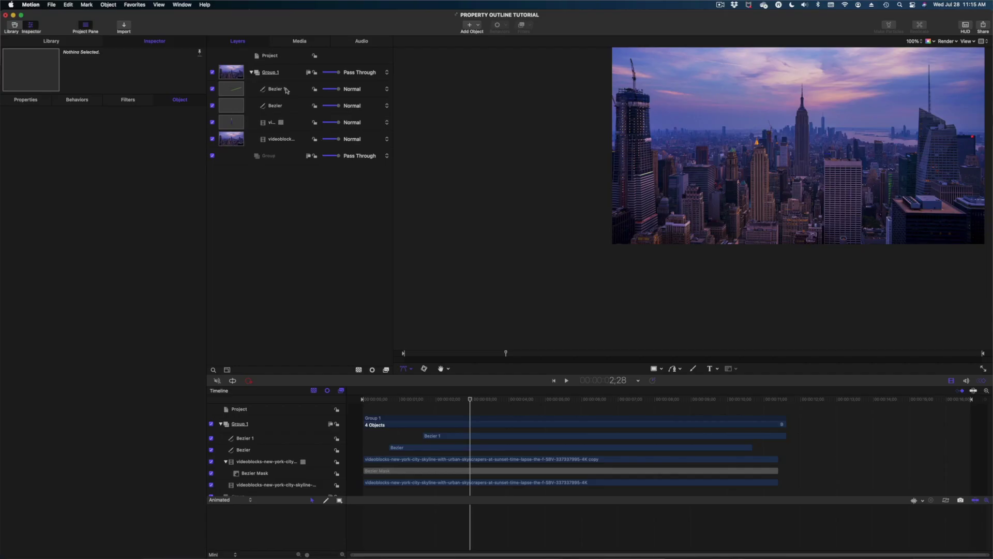
Step: Shift the replicated Bezier 1 lines down over the lower floors of the crane tower's facade and play the animation
left_click(286, 90)
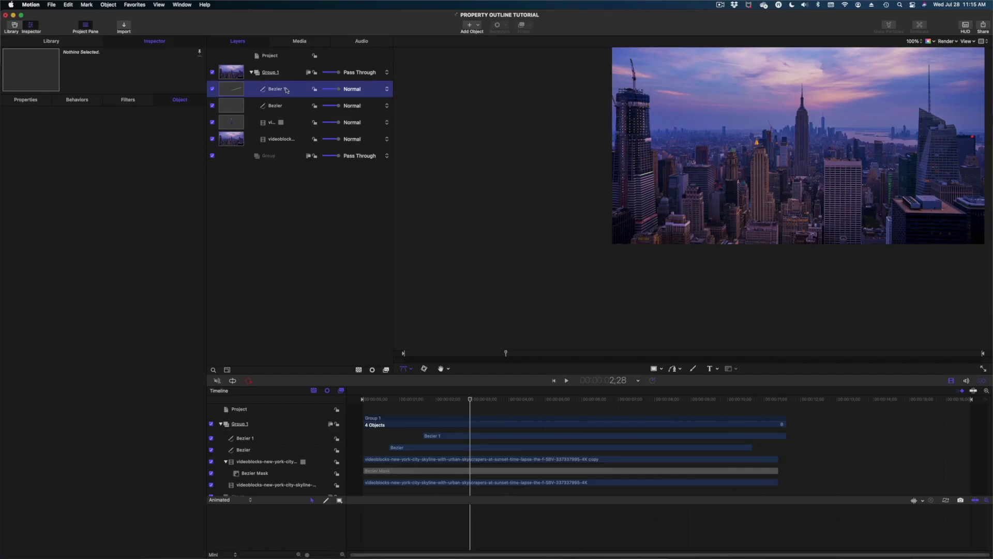
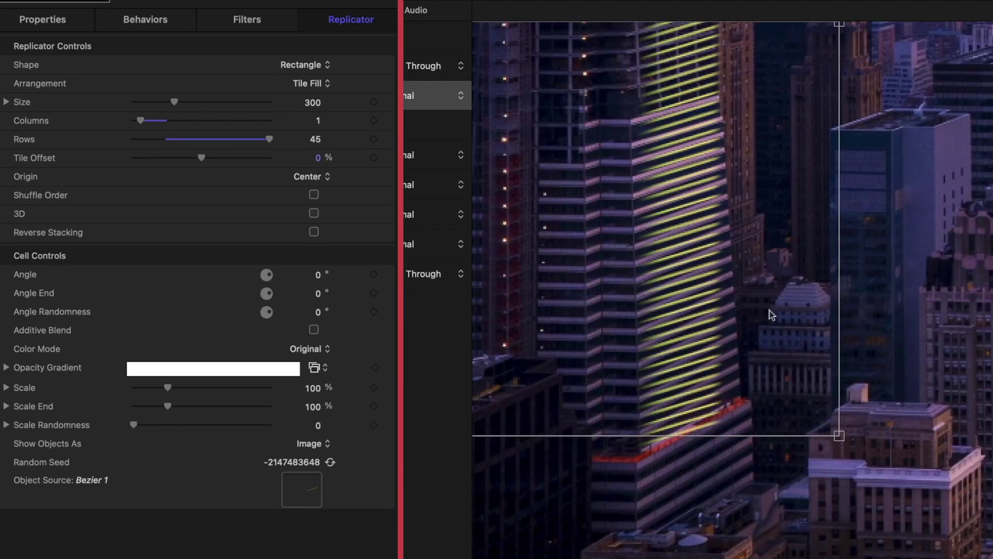
left_click(69, 21)
left_click_drag(679, 262, 682, 356)
key("space")
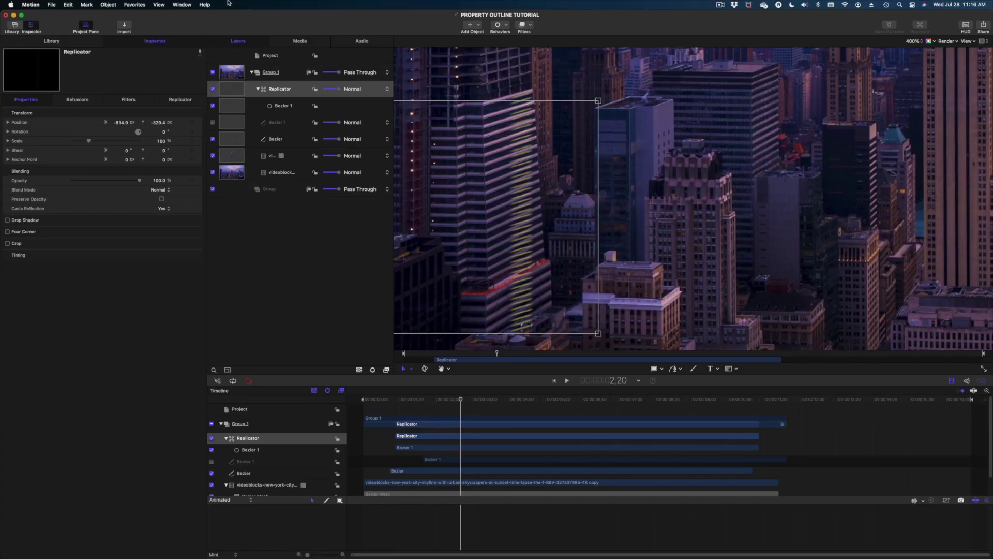
Step: Enable Four Corner on the replicator and offset its Bottom Right corner in X and Y to fit the facade's perspective
left_click(293, 91)
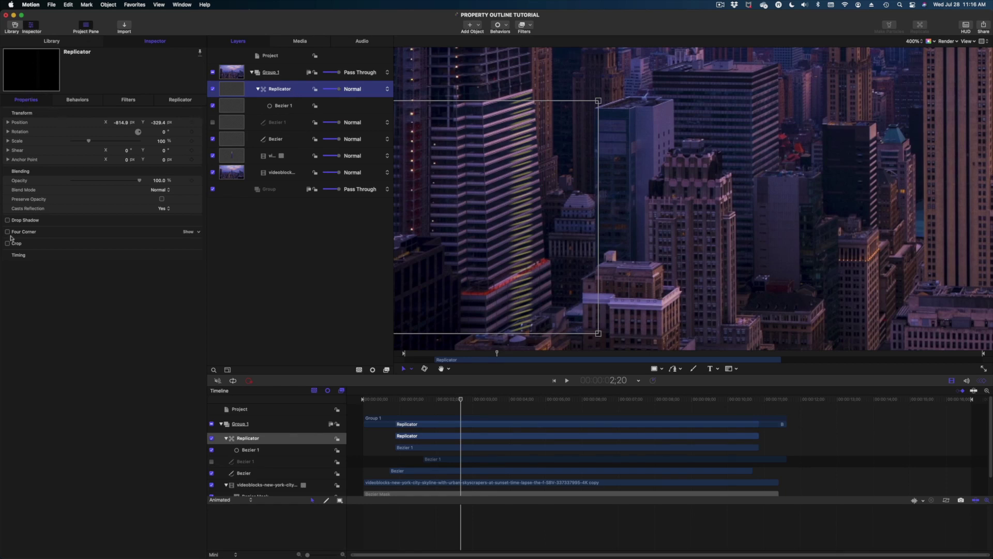
left_click(189, 232)
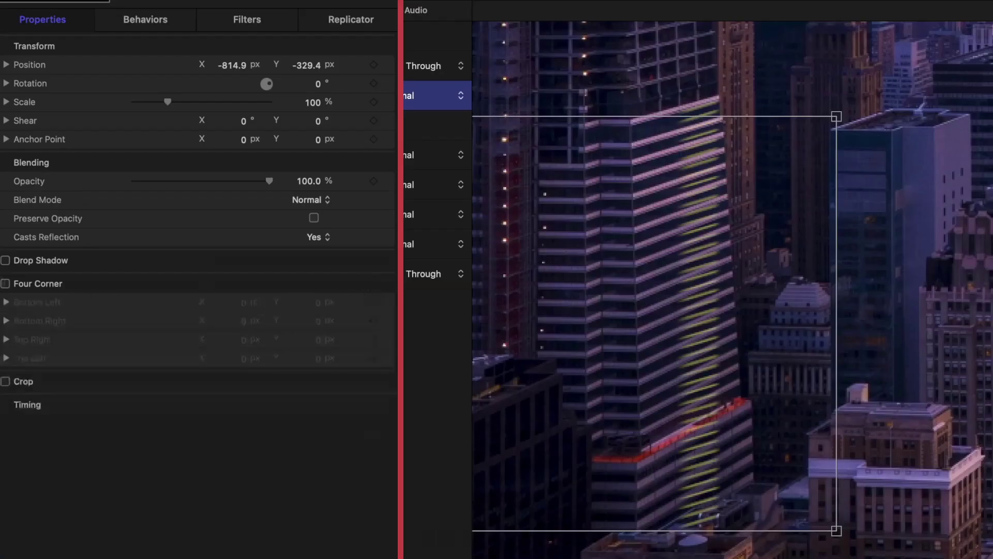
left_click(6, 284)
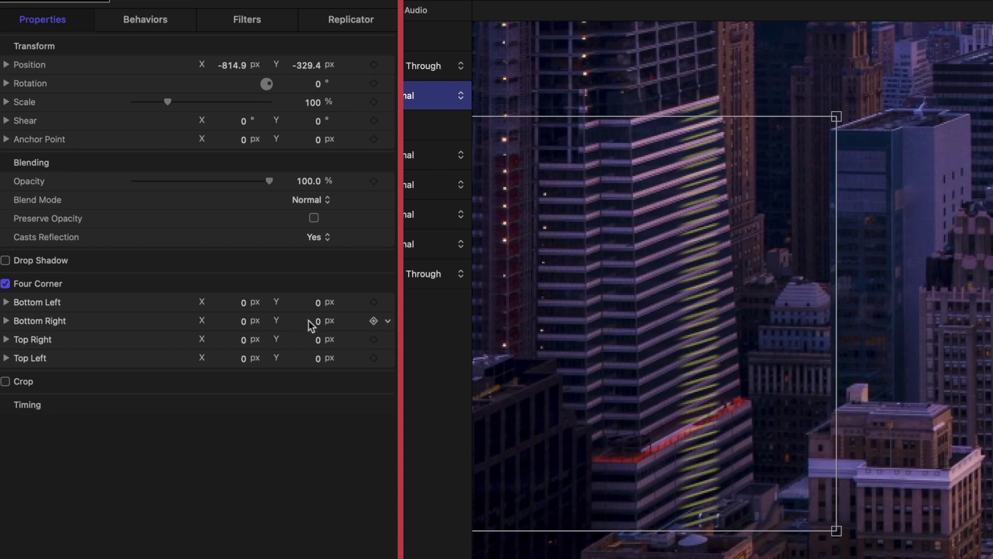
mouse_move(317, 319)
left_mouse_down()
mouse_move(331, 318)
mouse_move(298, 320)
left_mouse_up()
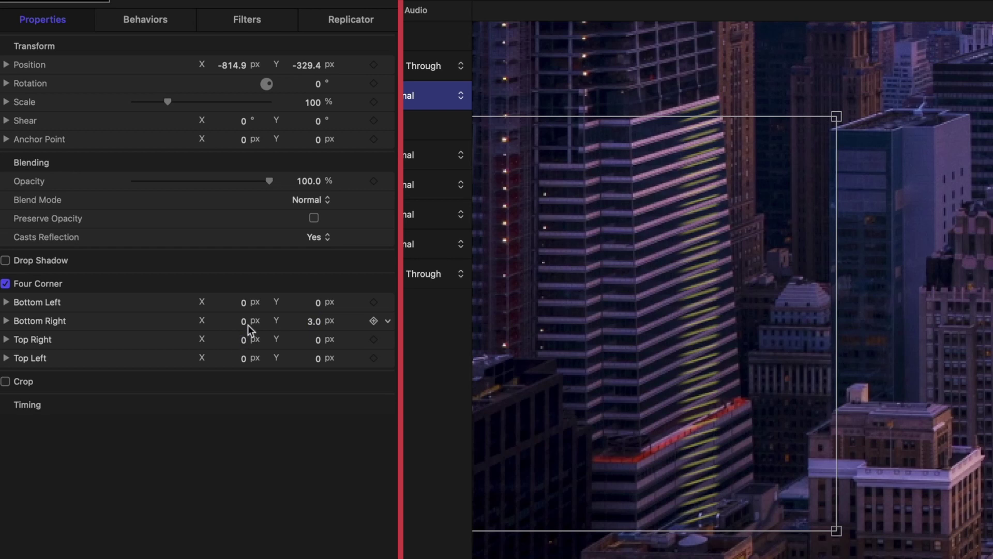
left_click_drag(245, 324, 278, 325)
left_click(320, 321)
left_click_drag(316, 322, 336, 322)
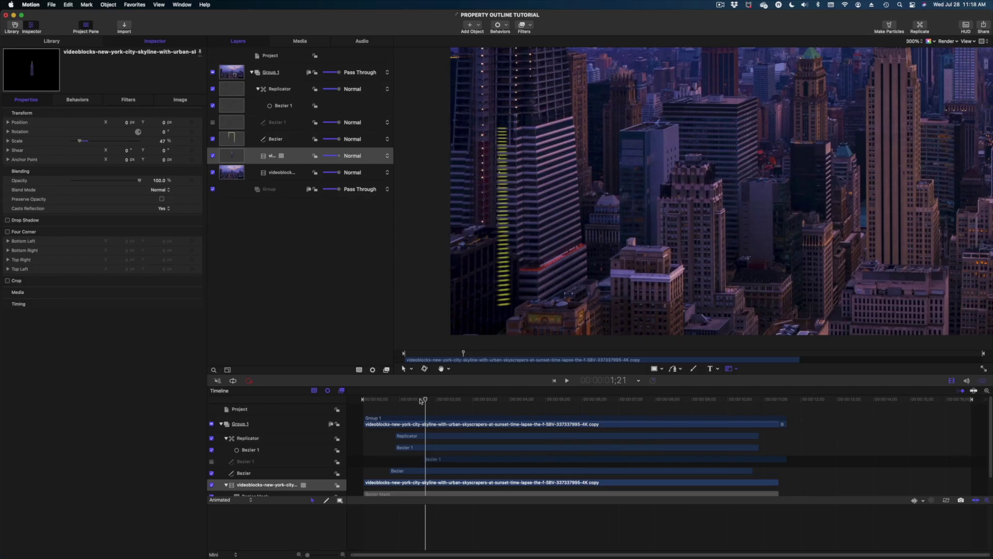
Step: Draw a closed Bezier mask on the replicator around the dark building in front of the crane tower, and invert the mask
left_click_drag(422, 402, 452, 408)
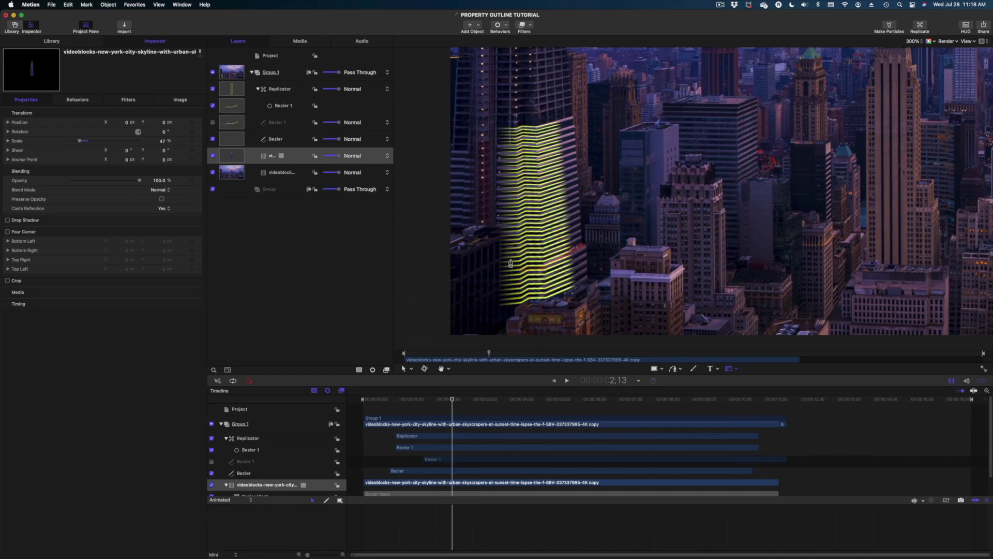
left_click_drag(600, 399, 612, 402)
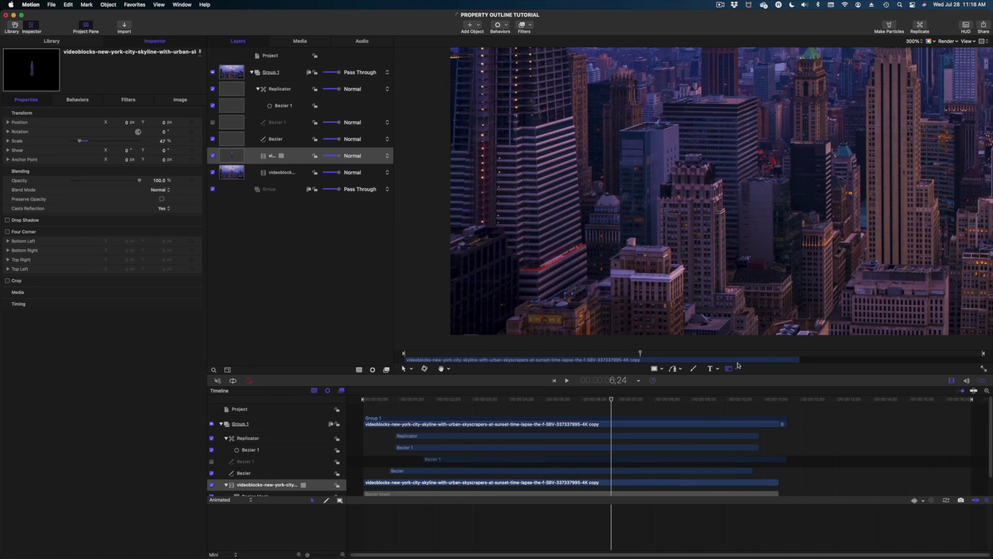
left_click(282, 91)
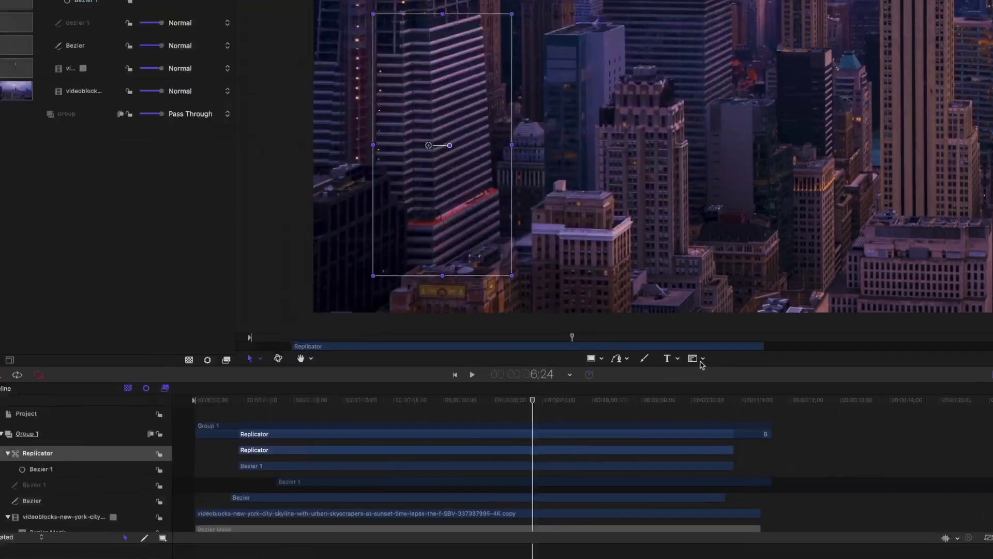
left_click(731, 368)
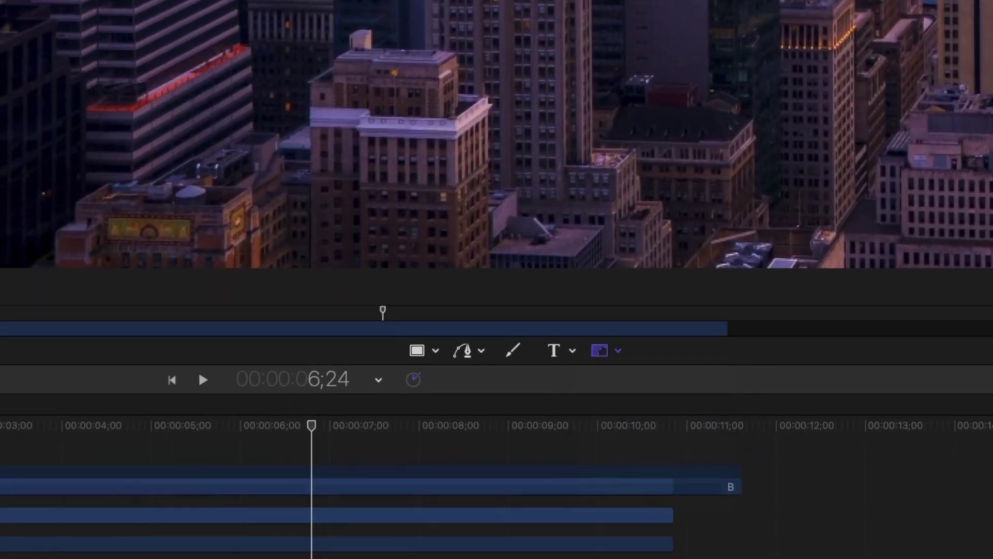
left_click(112, 182)
left_click(166, 186)
left_click(152, 198)
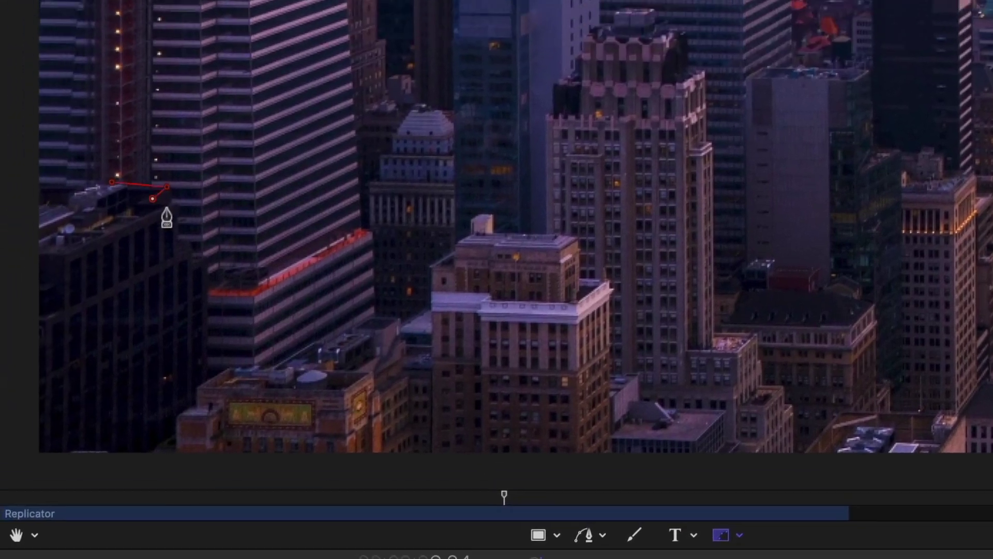
left_click(177, 209)
left_click(178, 247)
left_click(190, 247)
left_click(198, 264)
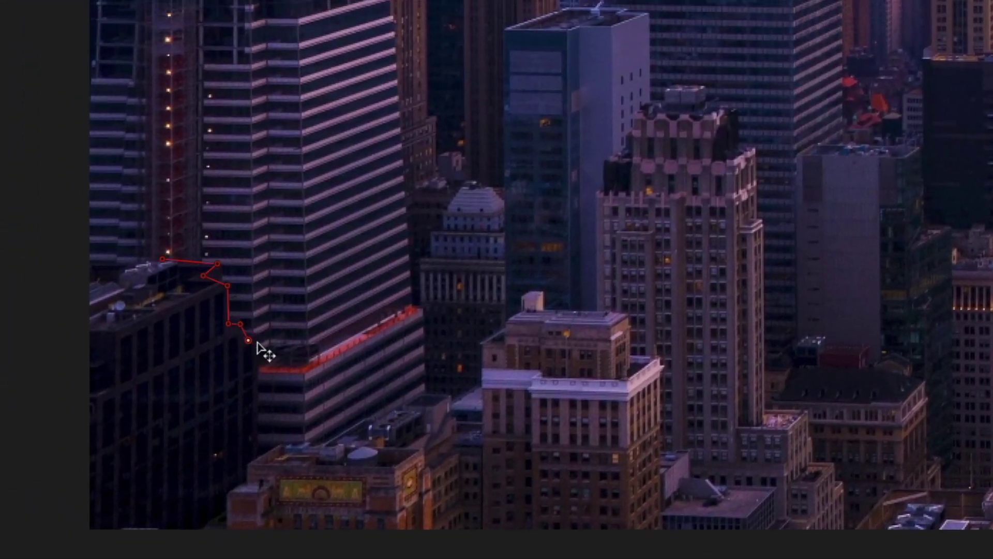
left_click(256, 458)
left_click(228, 490)
left_click(214, 529)
left_click(158, 532)
left_click(98, 529)
left_click(76, 287)
left_click(161, 260)
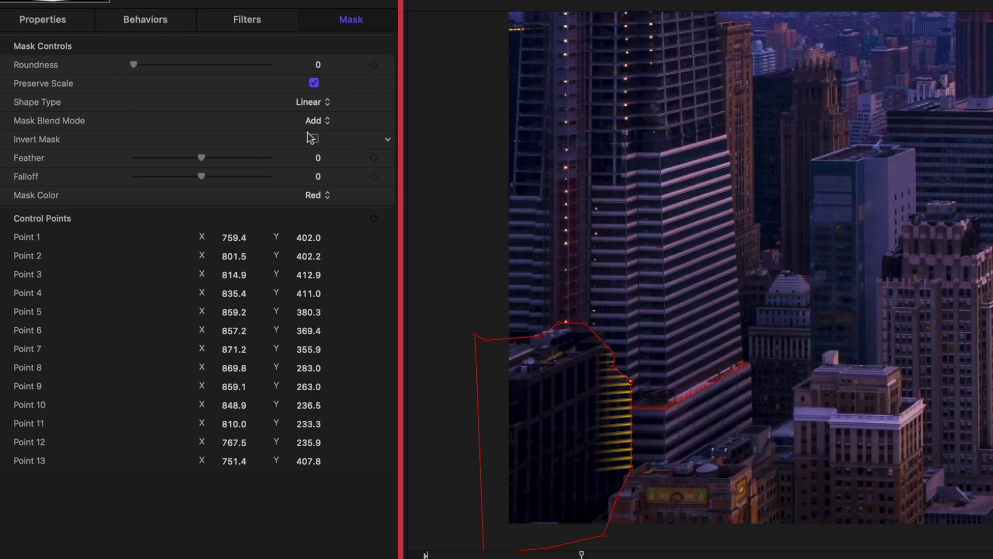
left_click(314, 139)
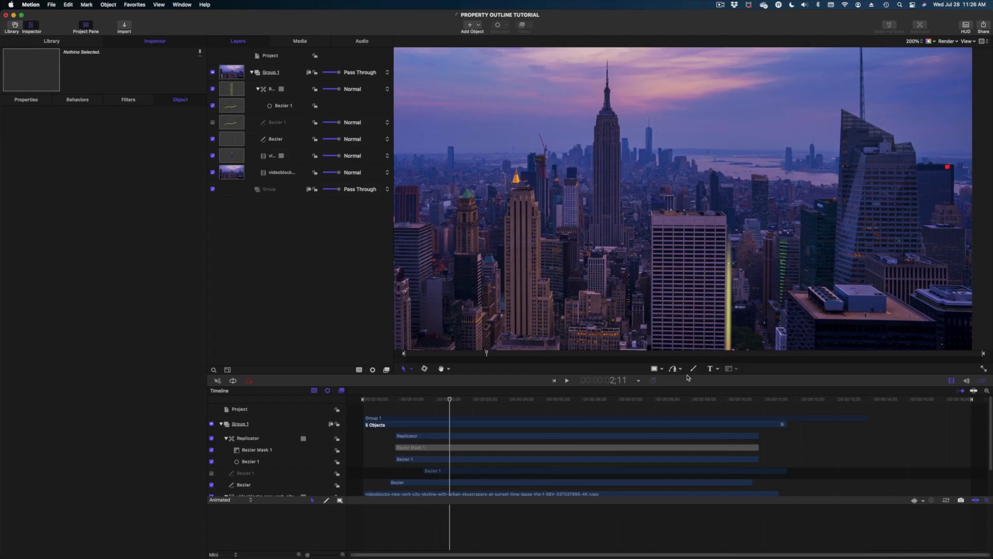
Step: Draw a vertical Bezier line in Group 1 along the facade of the gold-topped tower and set its outline width to 9
left_click(500, 547)
left_click(689, 380)
left_click(276, 72)
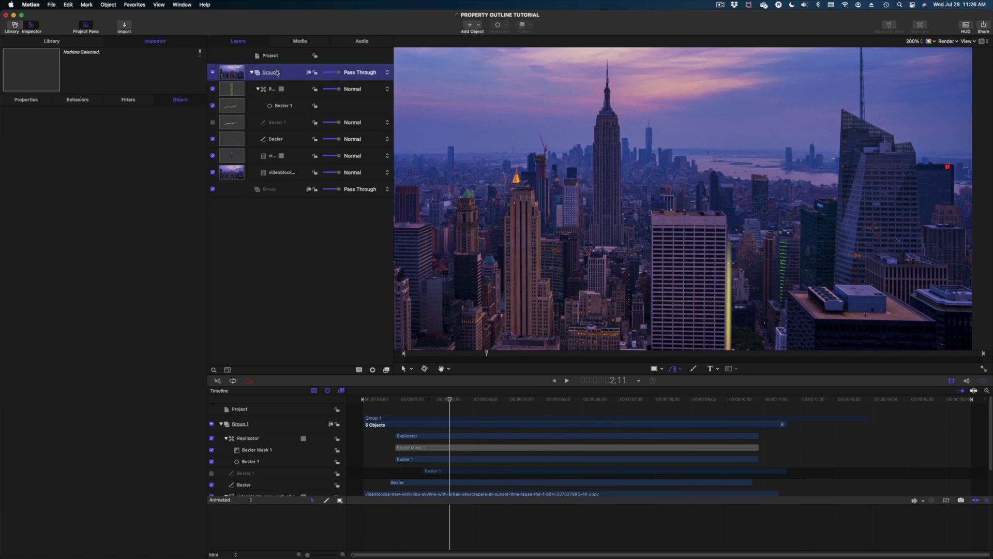
left_click_drag(136, 232, 77, 231)
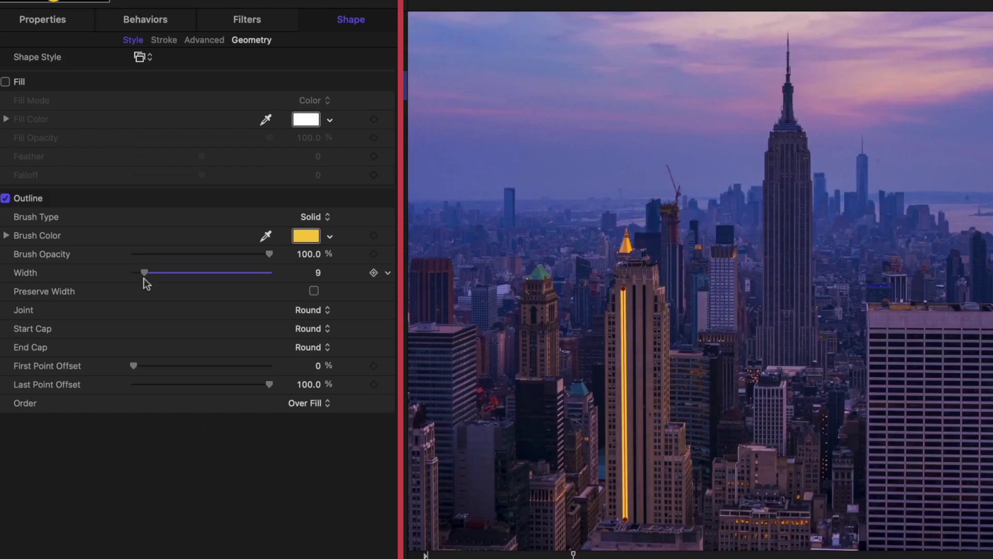
Step: Apply the Light Streak 02 shape style to the gold-topped tower's vertical line and check it at a later frame
left_click(141, 58)
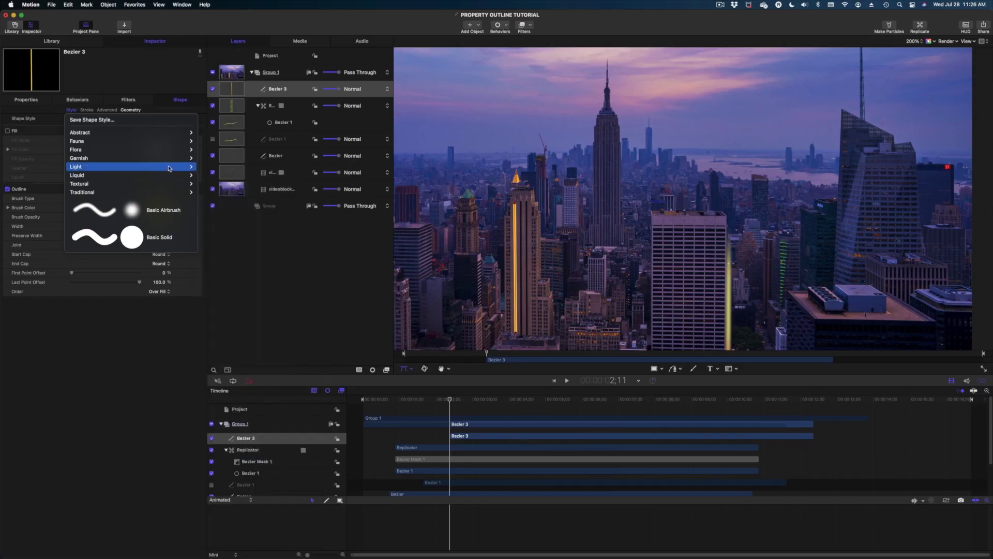
mouse_move(186, 166)
left_click(247, 206)
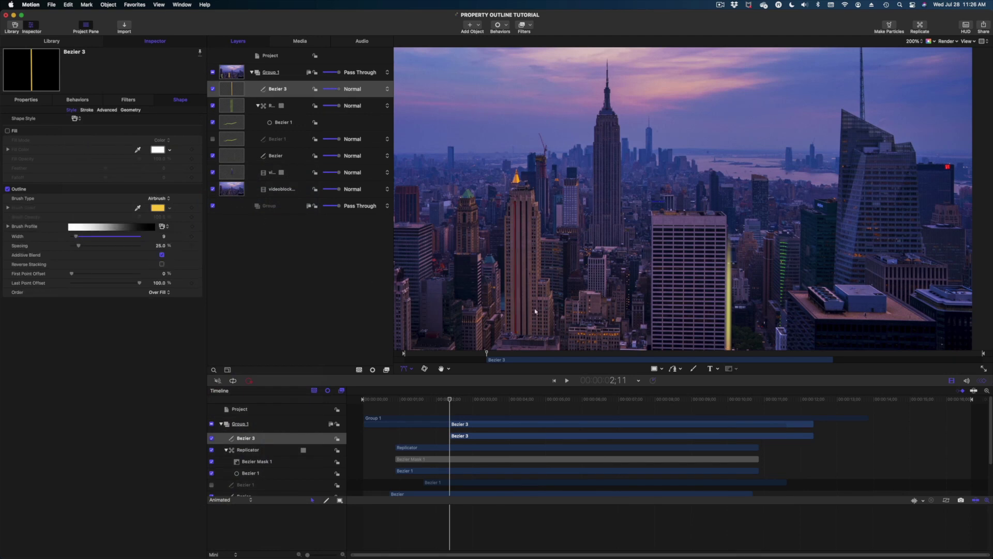
mouse_move(455, 402)
left_mouse_down()
mouse_move(493, 413)
mouse_move(475, 410)
left_mouse_up()
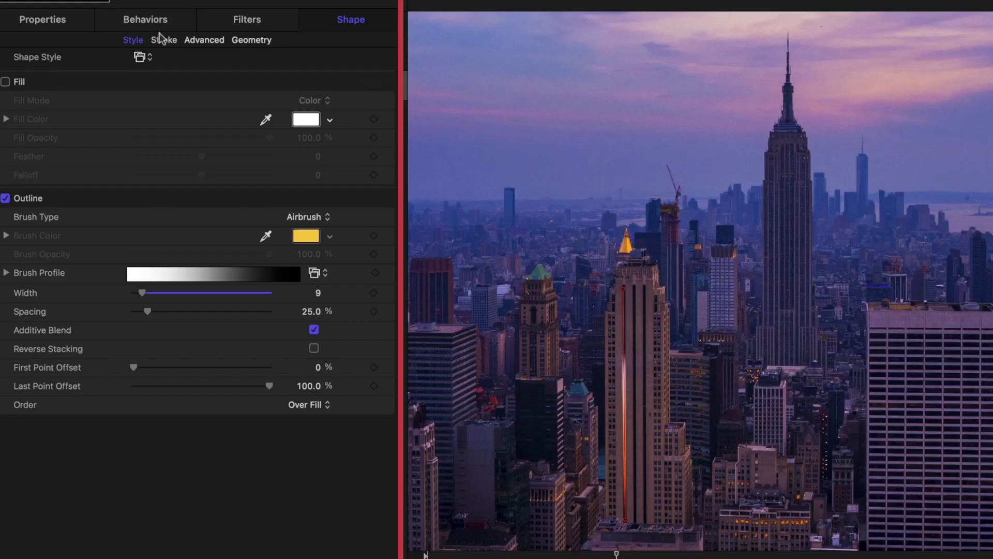
Step: Raise the start of the vertical line's Width Over Stroke curve to thicken the base of the light streak
left_click(87, 109)
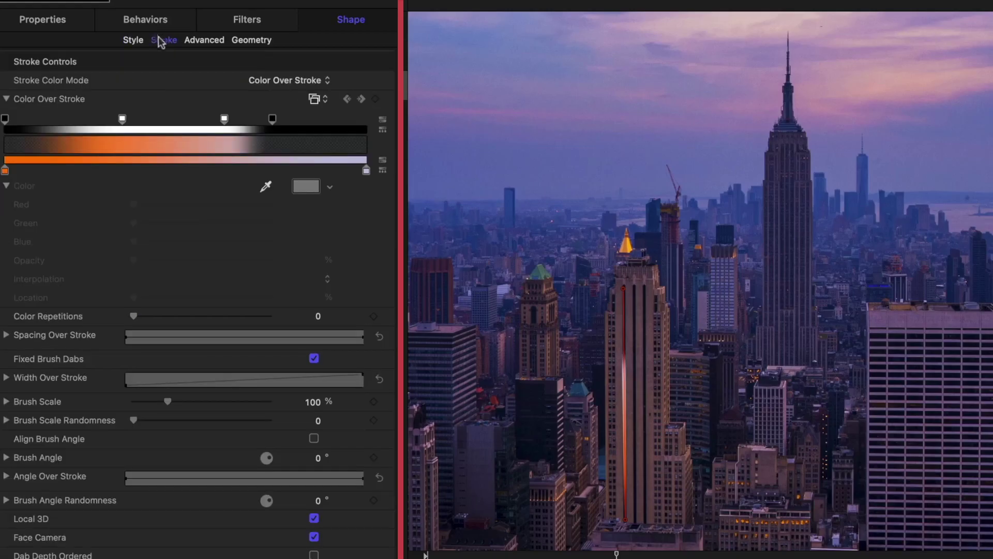
left_click(6, 378)
left_click_drag(17, 496, 21, 459)
mouse_move(473, 417)
left_mouse_down()
mouse_move(461, 417)
mouse_move(478, 420)
left_mouse_up()
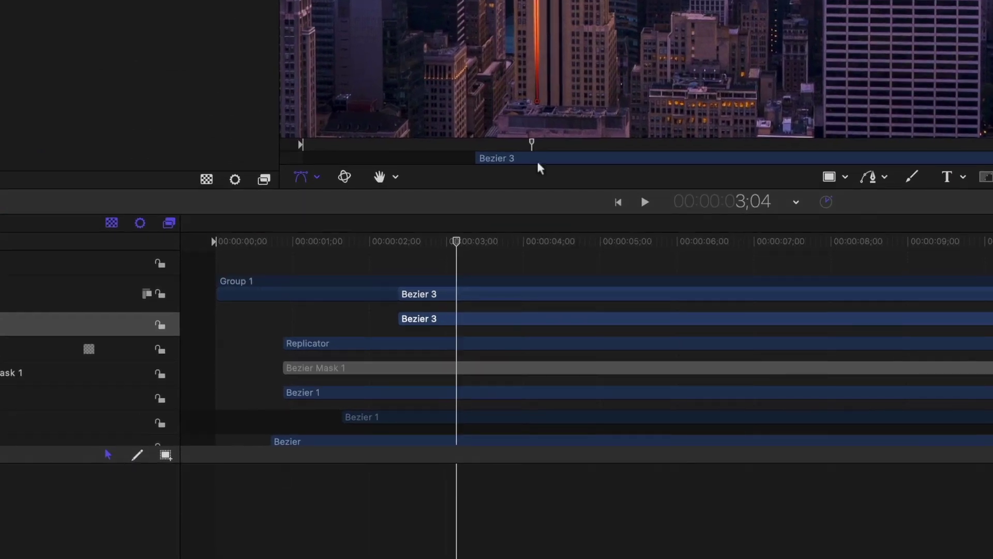
Step: Duplicate the vertical Bezier 3 line twice and stagger the copies so each starts slightly later in the timeline
right_click(479, 327)
left_click(520, 309)
right_click(490, 324)
left_click(519, 310)
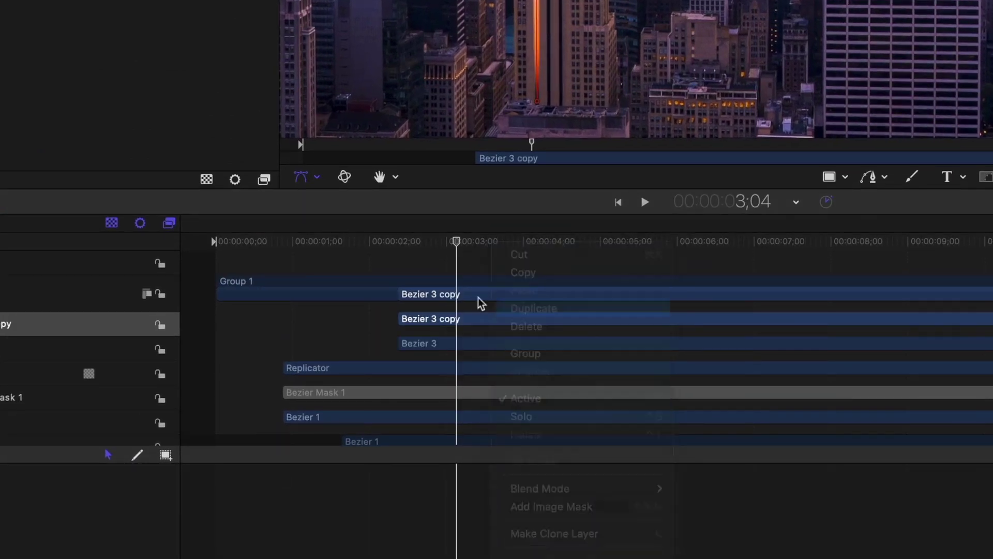
left_click_drag(466, 323, 518, 354)
mouse_move(452, 344)
left_mouse_down()
mouse_move(441, 342)
mouse_move(453, 331)
left_mouse_up()
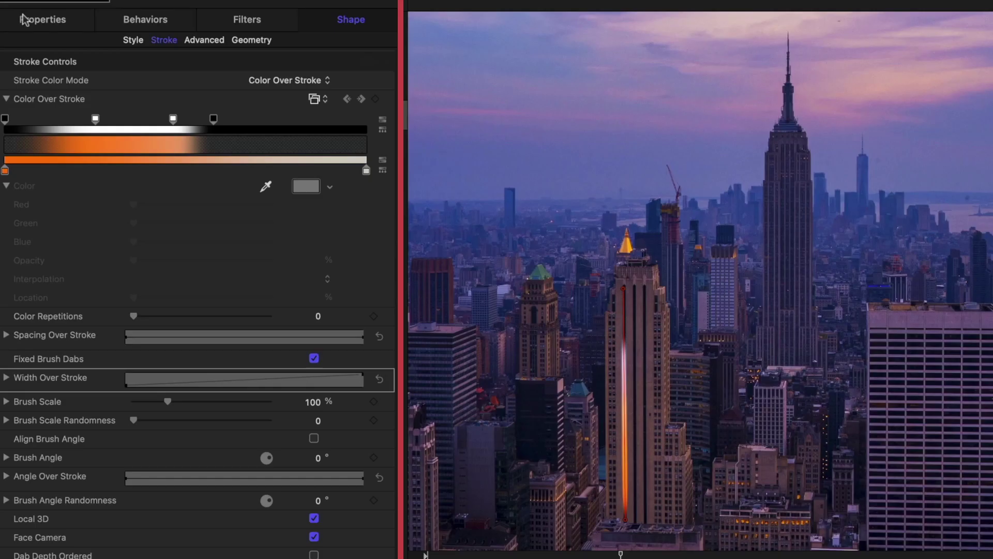
Step: Increase the copied line's X position to shift it sideways along the gold-topped tower's facade
left_click(35, 20)
left_click_drag(241, 66, 248, 65)
left_click(405, 86)
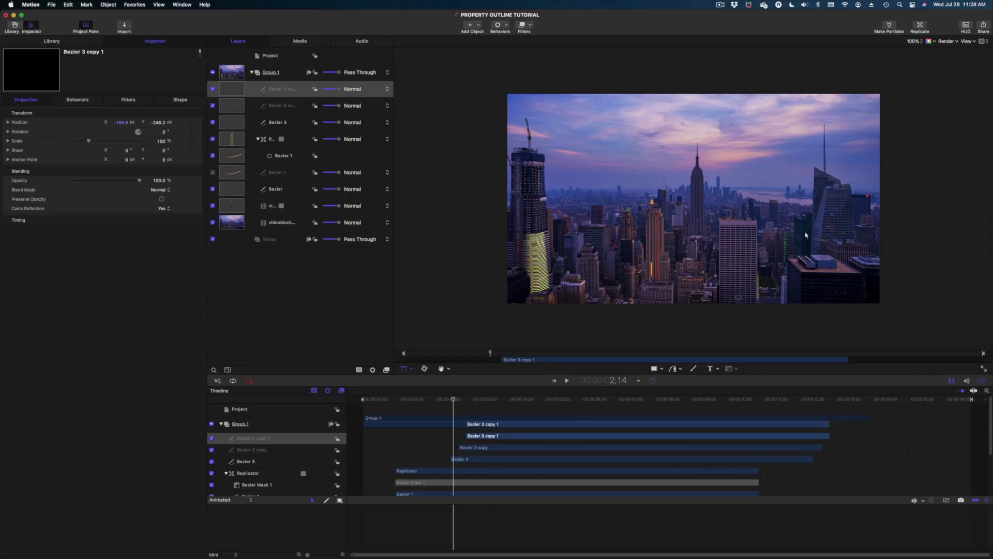
Step: Add the Gradient generator above the Bezier 3 copies in Group 1
key("super+equal")
key("super+equal")
left_click_drag(717, 311, 344, 236)
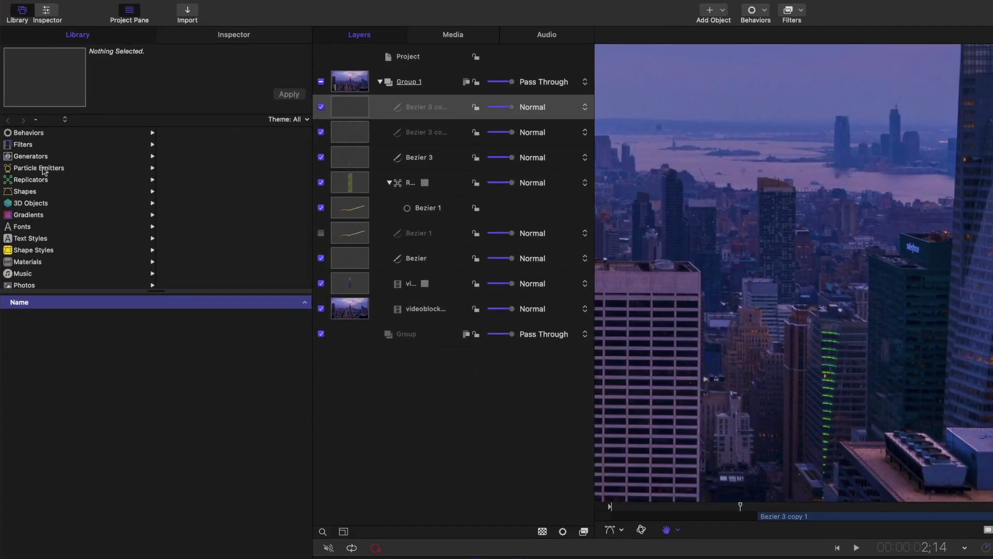
left_click(32, 122)
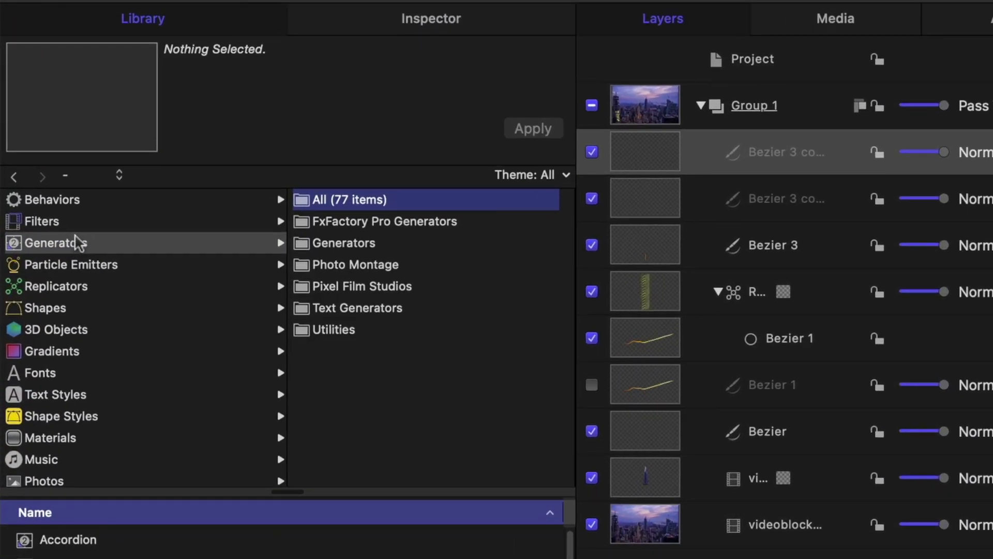
scroll(282, 539, "down", 4)
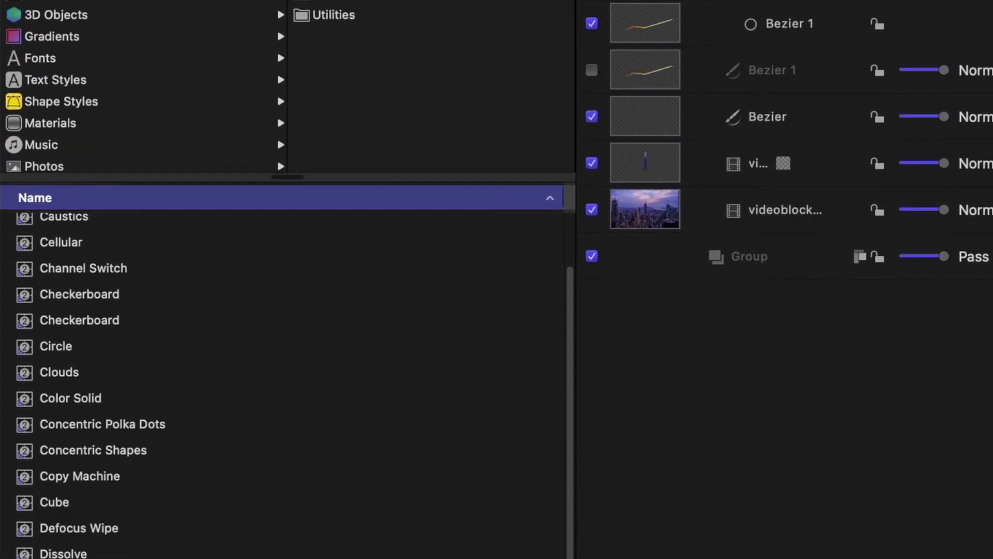
scroll(77, 475, "down", 4)
left_click_drag(44, 472, 261, 81)
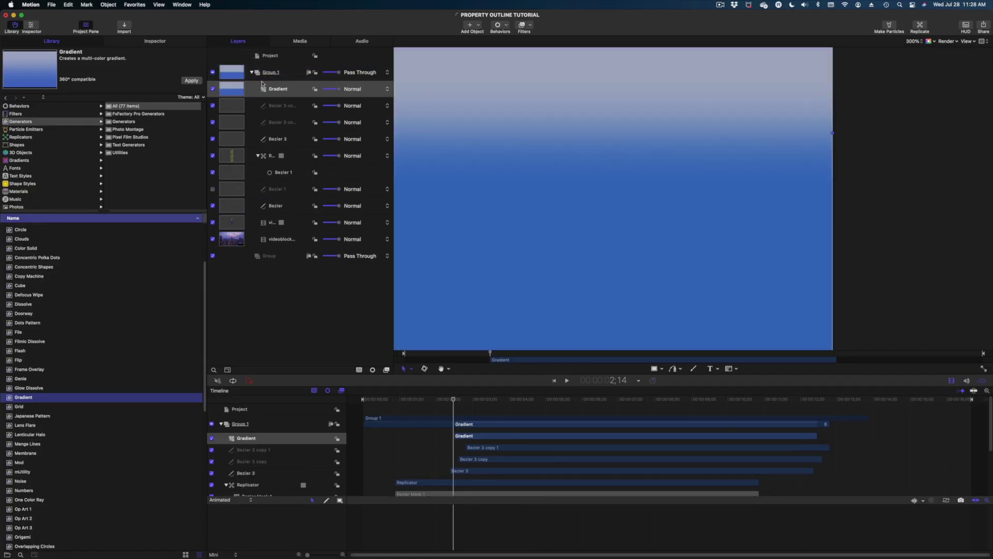
key("shift+z")
Step: Set the gradient's first color tag to pale yellow, the middle tag to orange and the last tag to magenta
key("F4")
left_click(8, 150)
left_click(162, 195)
left_click_drag(331, 270, 341, 249)
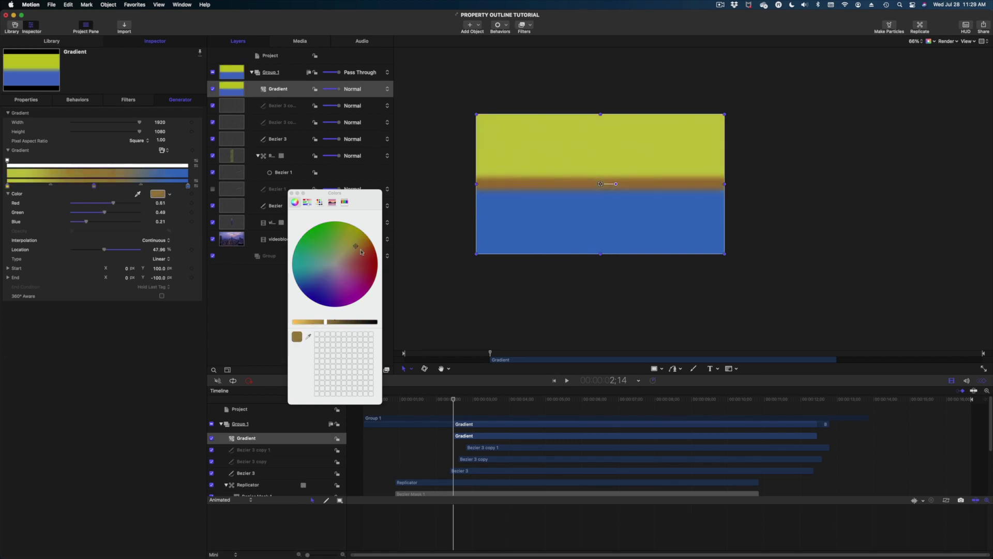
left_click(364, 243)
left_click(188, 186)
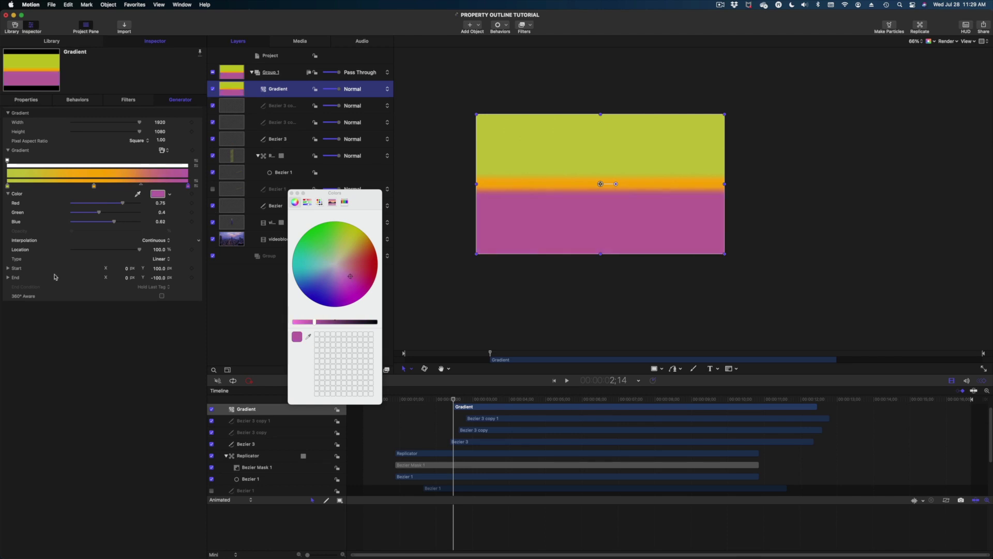
left_click(347, 239)
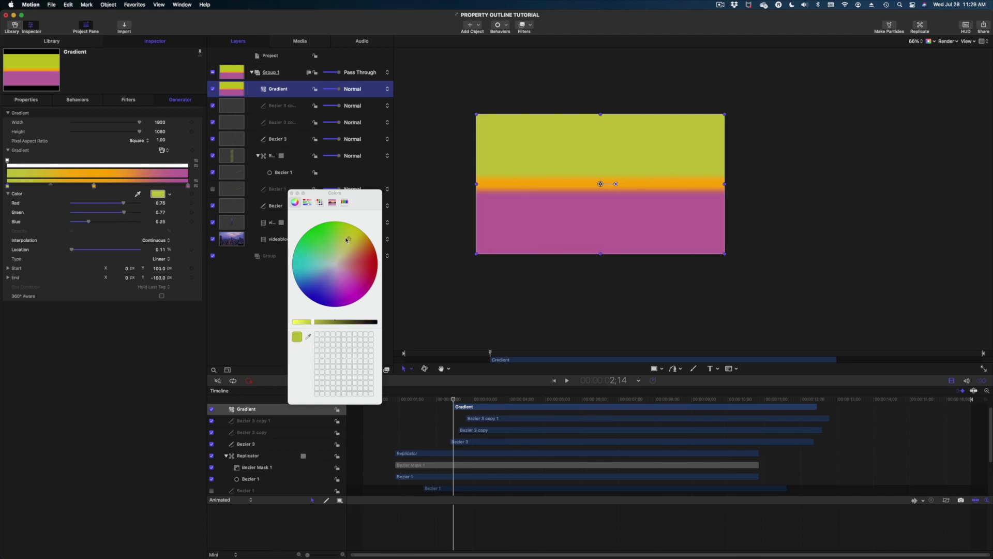
left_click_drag(341, 258, 352, 247)
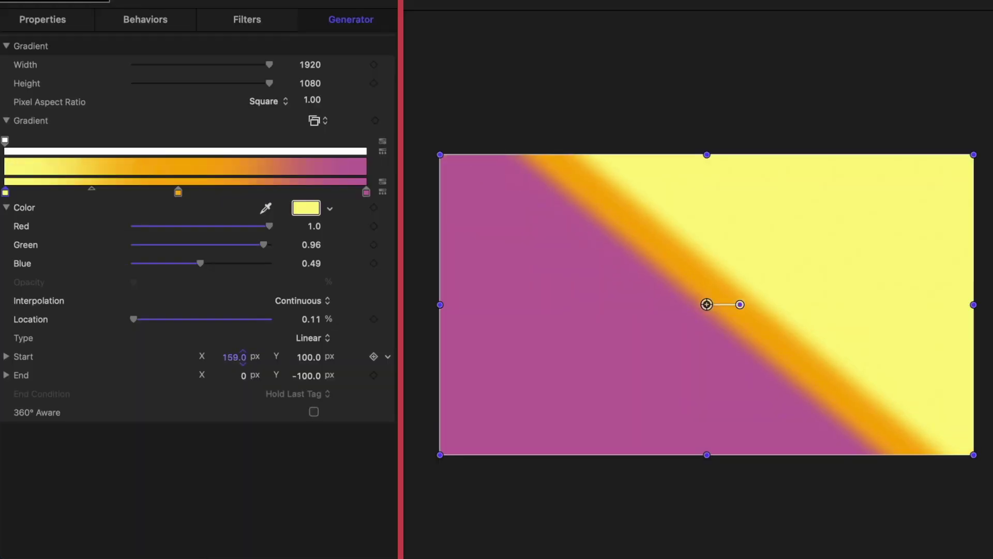
Step: Angle and widen the gradient by setting its start to 196, 527 px and its end to -210, -545.1 px
left_click_drag(237, 357, 238, 337)
left_click_drag(313, 379, 313, 497)
left_click_drag(306, 355, 333, 357)
left_click_drag(244, 375, 227, 375)
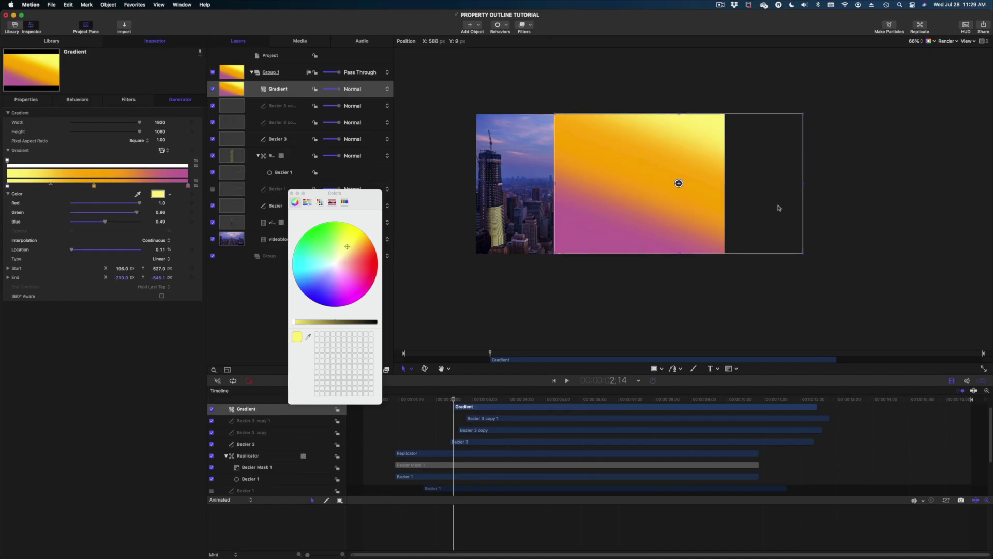
Step: Scale the gradient to 55%, place it over the slanted glass tower and lower its opacity to about 33%
left_click_drag(791, 202, 763, 215)
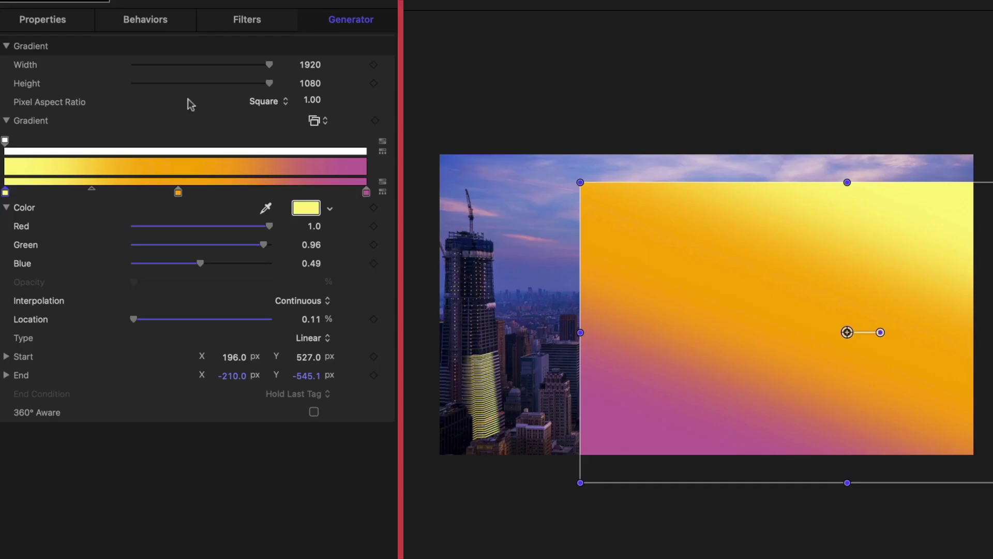
left_click(52, 20)
left_click_drag(169, 102, 159, 102)
mouse_move(169, 181)
left_mouse_down()
mouse_move(215, 183)
mouse_move(178, 187)
left_mouse_up()
left_click_drag(156, 94, 153, 103)
left_click_drag(812, 341, 846, 349)
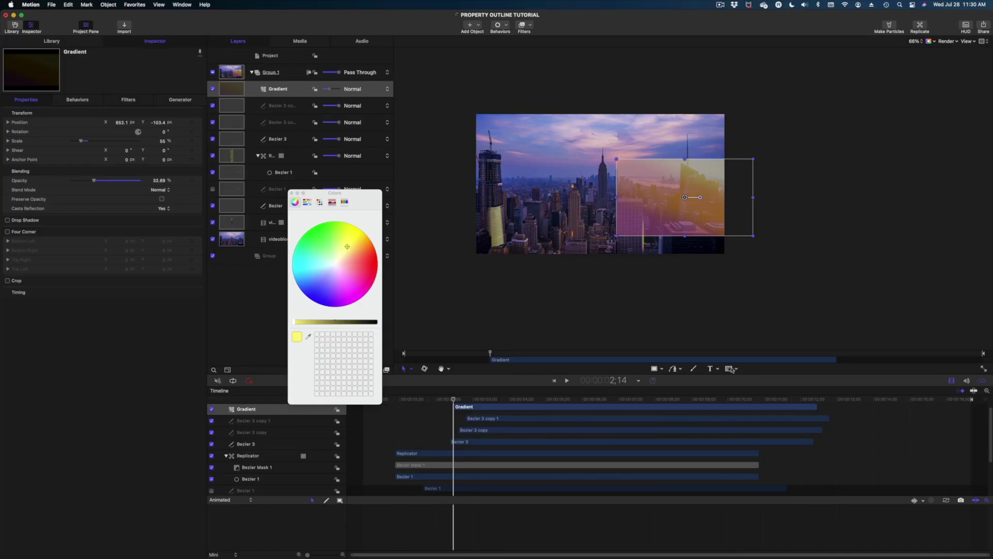
Step: Draw a closed Bezier mask on the gradient, tracing the angled facade facets of the slanted glass tower
left_click(731, 369)
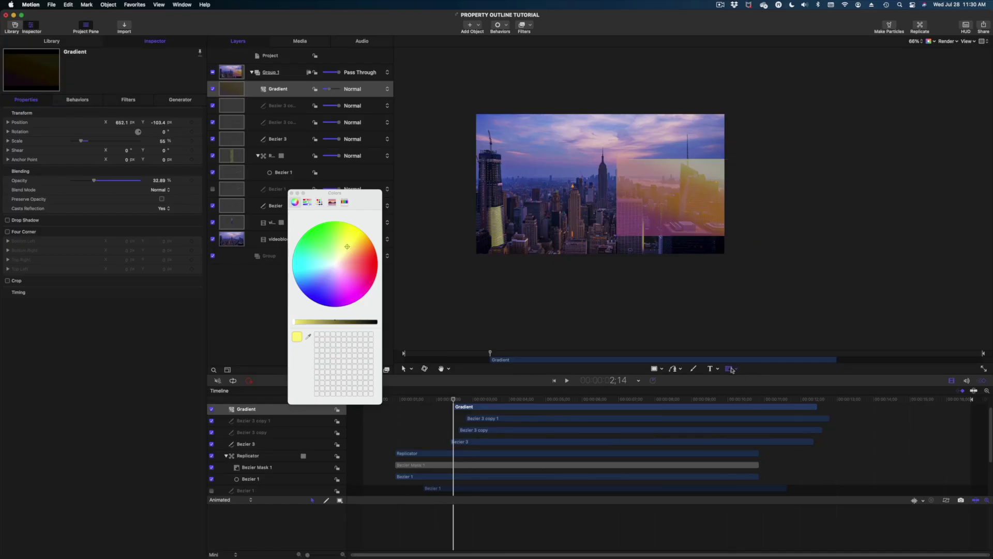
key("super+=")
key("super+=")
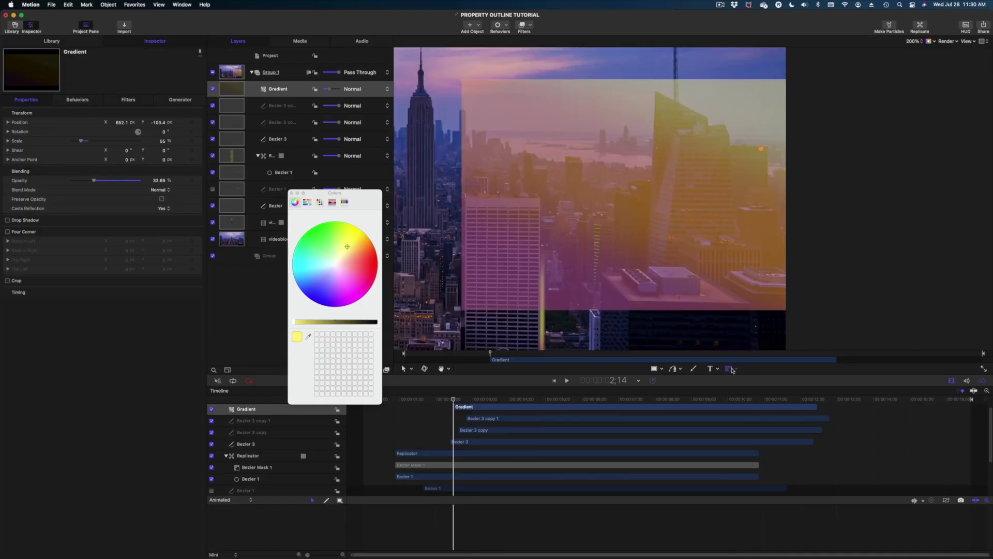
key("b")
left_click(656, 91)
left_click(650, 266)
left_click(660, 265)
left_click(664, 265)
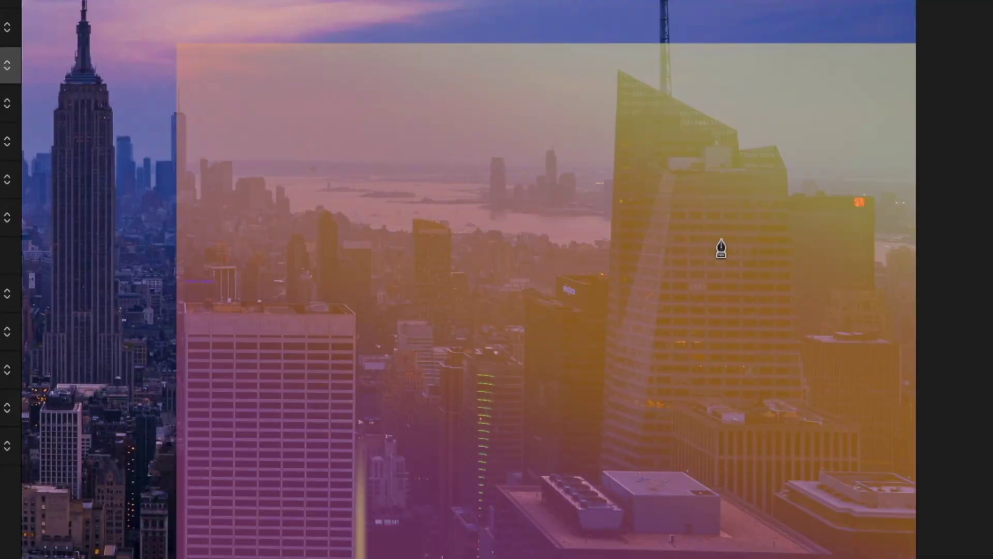
left_click(676, 184)
left_click(664, 170)
left_click(646, 162)
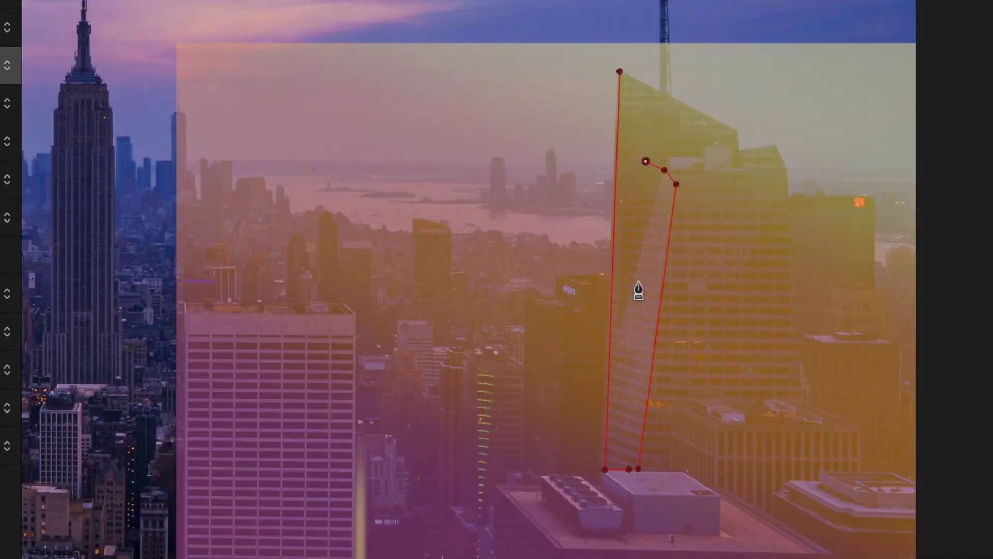
left_click(622, 320)
left_click(620, 71)
Step: Refine the facade mask's corner points to fit the tower's edges and reduce the gradient's opacity further
left_click_drag(604, 469, 606, 473)
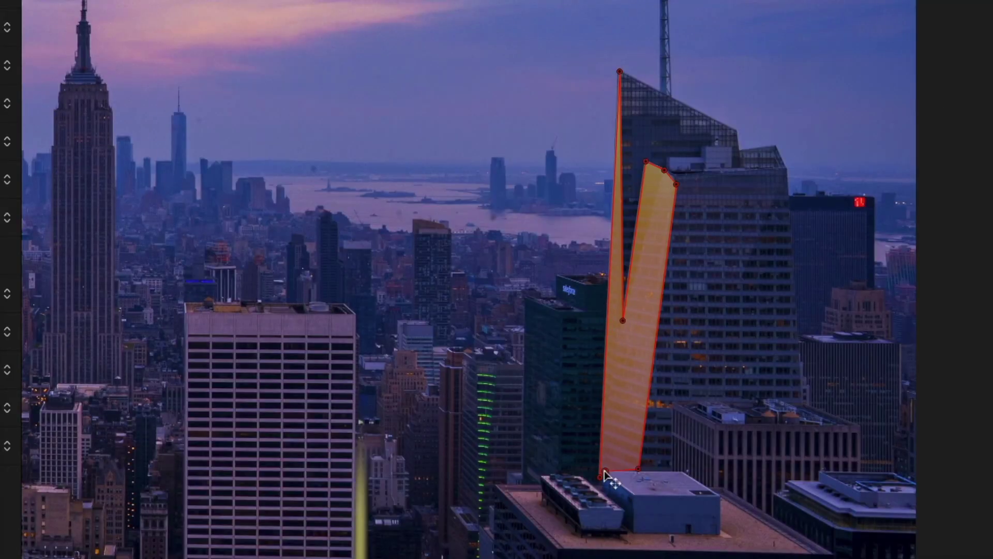
right_click(677, 183)
left_click(705, 250)
left_click_drag(638, 468, 635, 467)
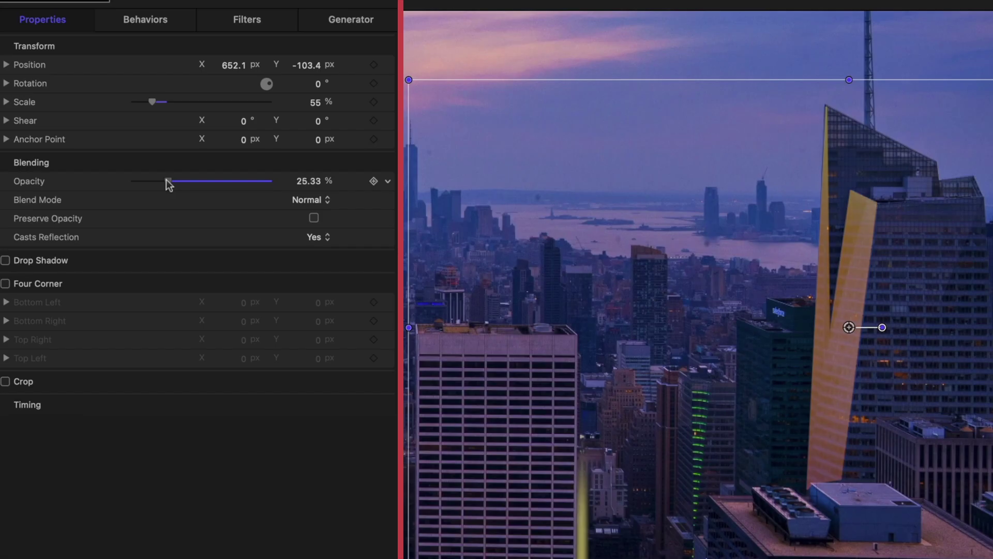
left_click_drag(166, 179, 159, 179)
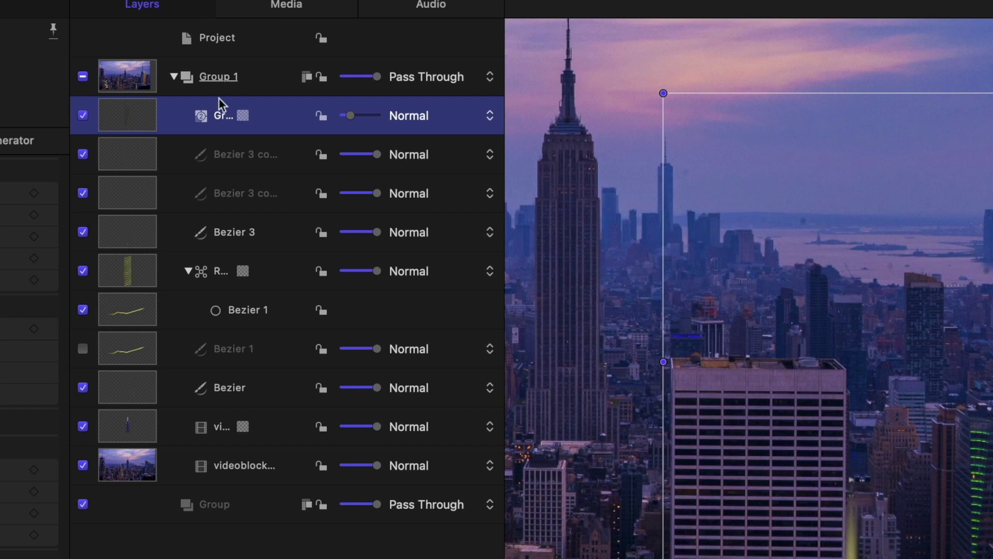
Step: Group the masked gradient by itself and draw a four-point Bezier mask on that group near the tower's upper part
right_click(273, 110)
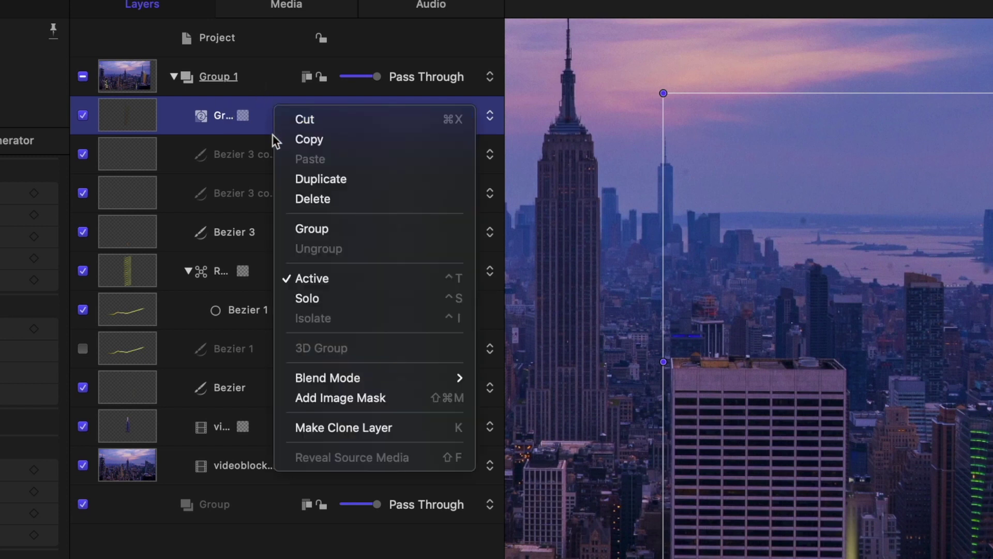
left_click(308, 217)
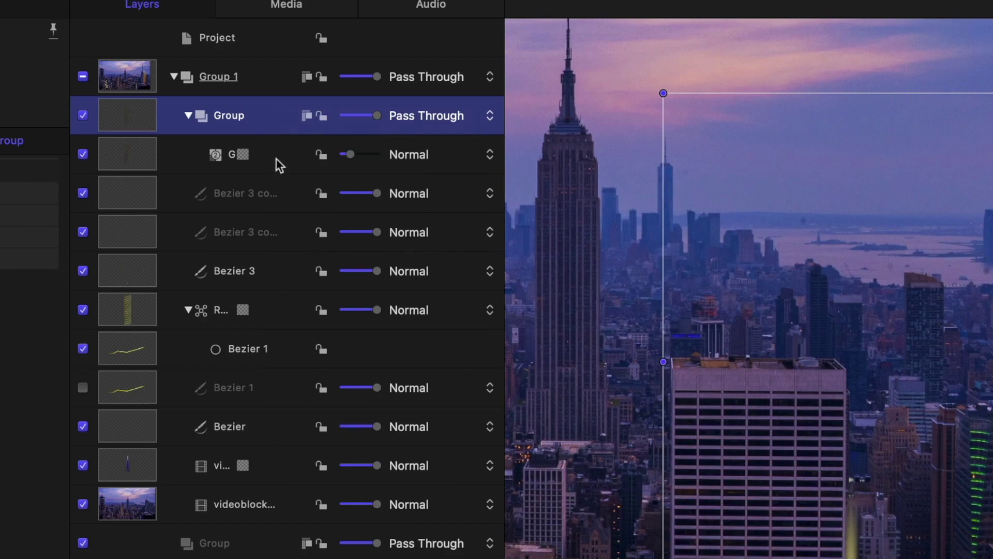
left_click(675, 546)
left_click(508, 37)
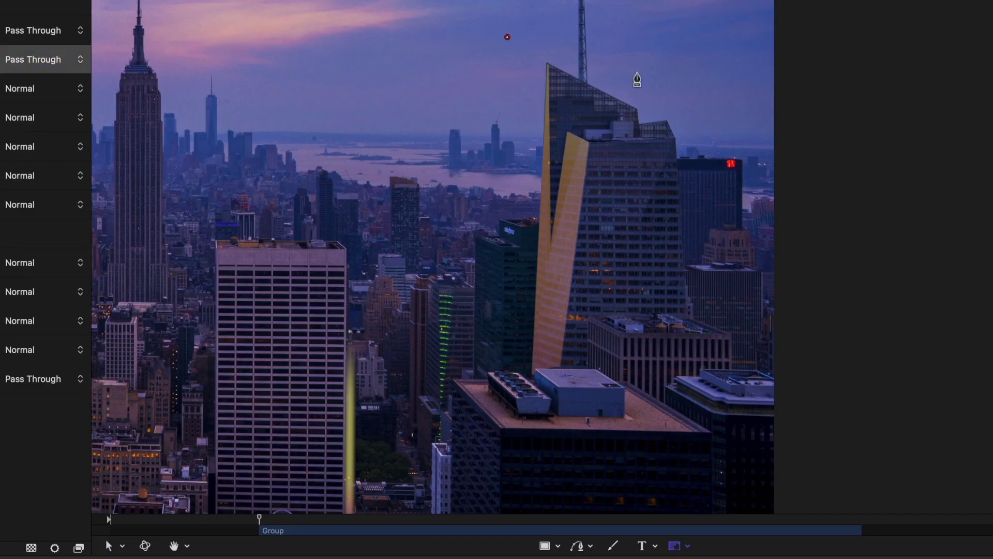
left_click(638, 73)
left_click(607, 185)
left_click(479, 173)
left_click(508, 37)
left_click_drag(479, 174, 484, 159)
Step: Move the group's mask down below the gradient-covered facade and keyframe its control points at 2;14
left_click_drag(559, 137, 528, 344)
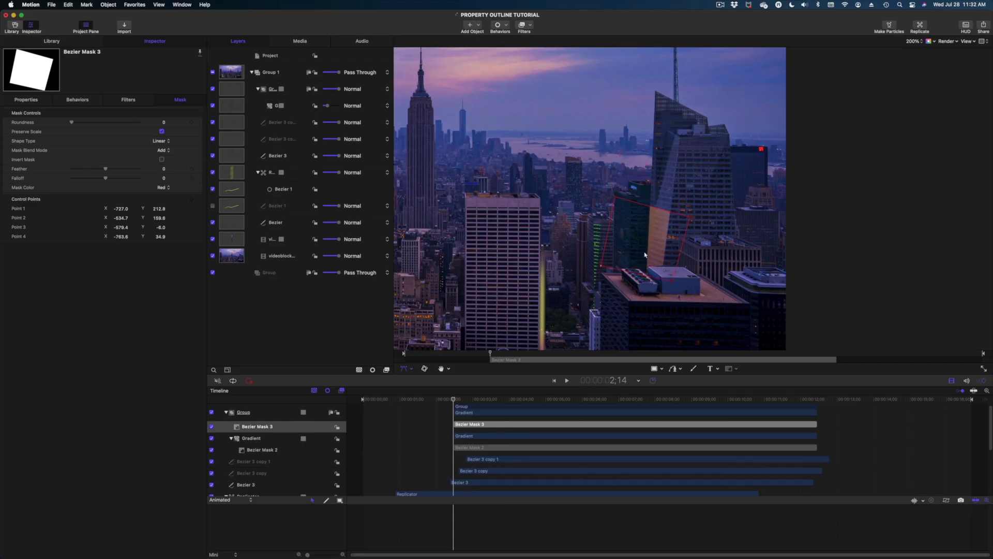
left_click_drag(644, 255, 635, 310)
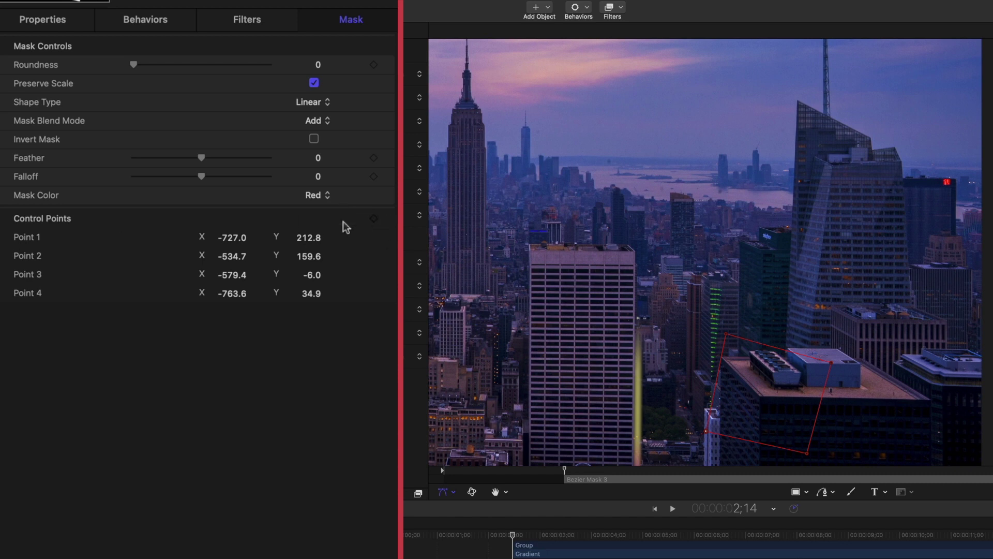
left_click(373, 219)
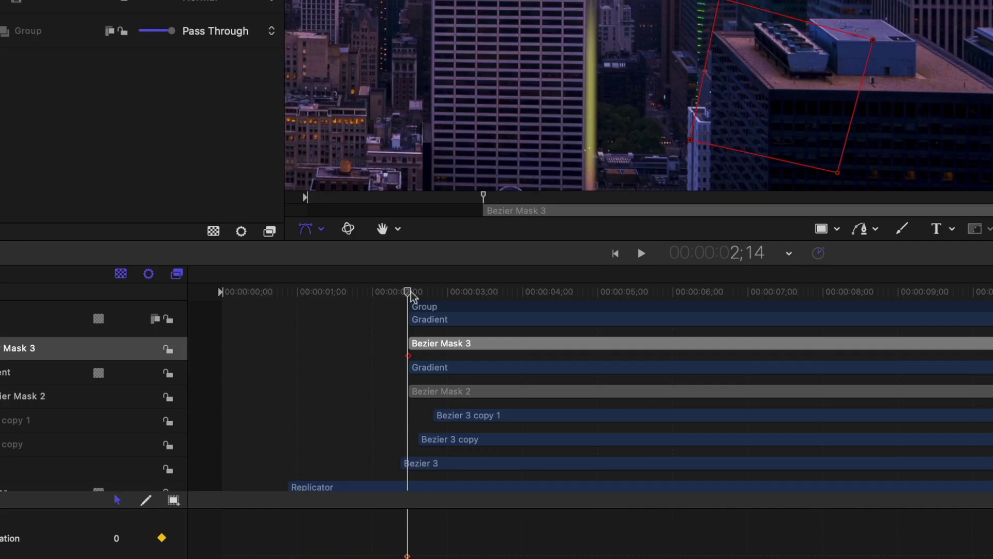
Step: At 3;14, reposition the group mask's four control points upward over the glass tower to animate the gradient's reveal
left_click_drag(513, 534, 554, 547)
left_click_drag(466, 305, 484, 313)
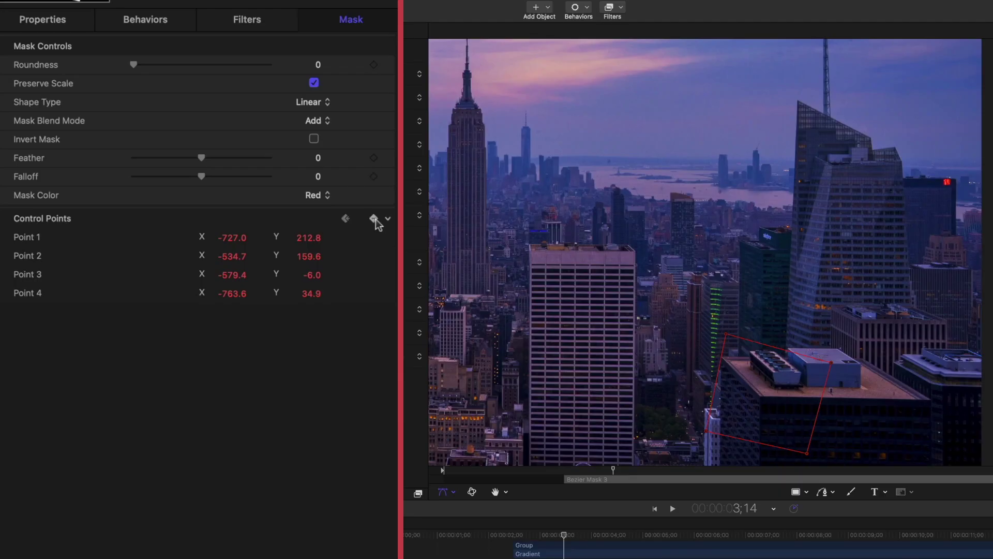
left_click_drag(731, 338, 799, 58)
left_click_drag(831, 362, 911, 42)
left_click_drag(707, 431, 797, 98)
left_click_drag(807, 453, 872, 137)
Step: Play back the gradient reveal on the glass tower, starting just before its first mask keyframe
left_click(504, 536)
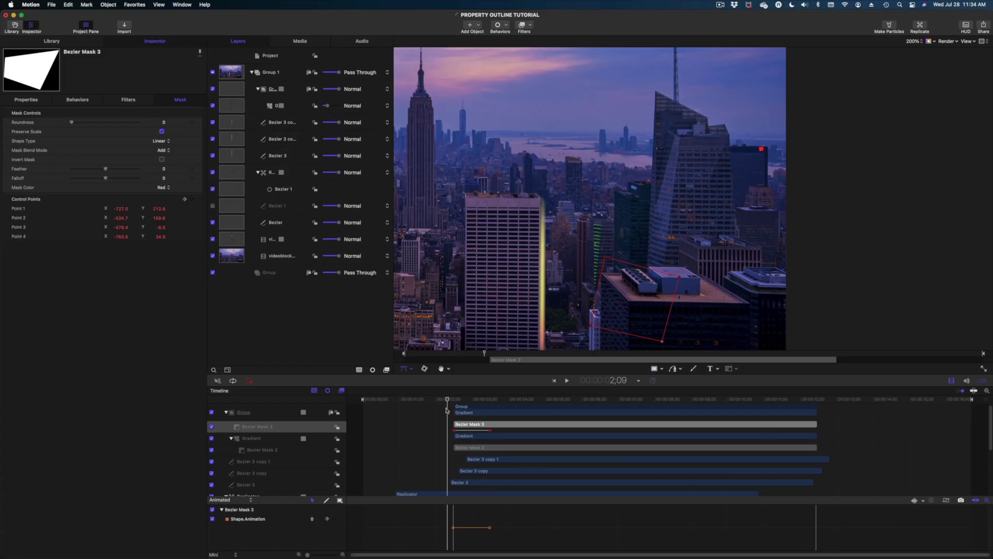
key("space")
key("space")
left_click(916, 155)
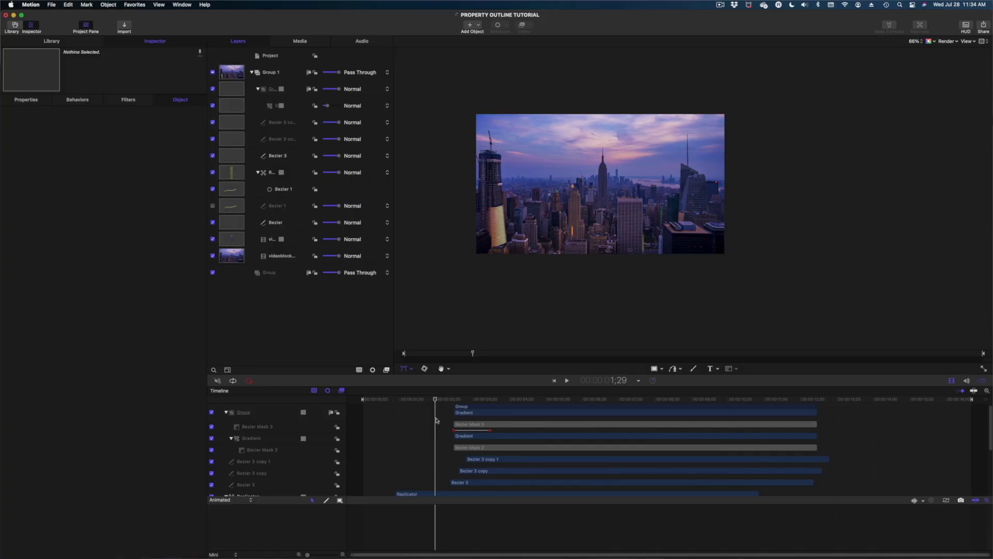
left_click_drag(435, 420, 437, 420)
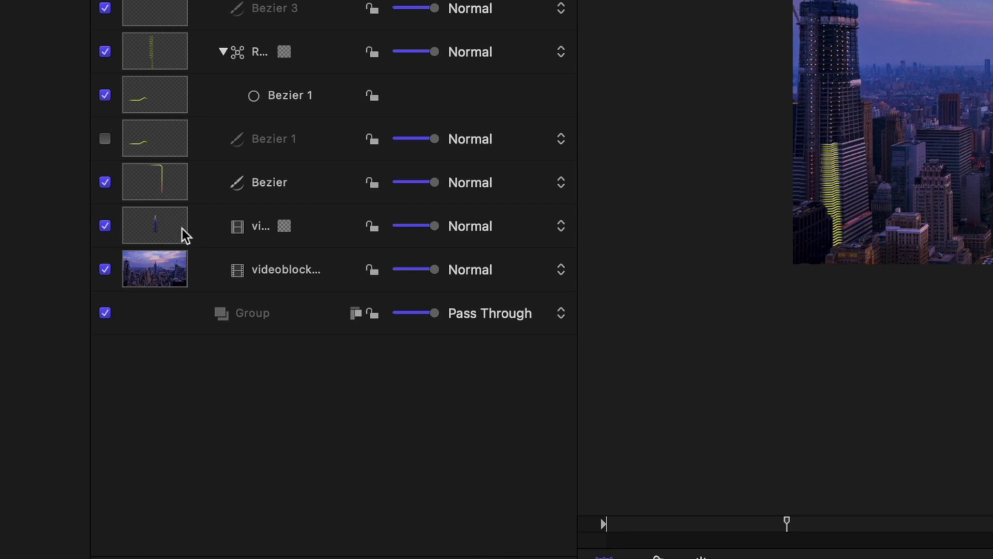
Step: Hide and restore the base skyline clip to examine the masked skyscraper copy in front of it, and compare both clip layers
left_click(105, 269)
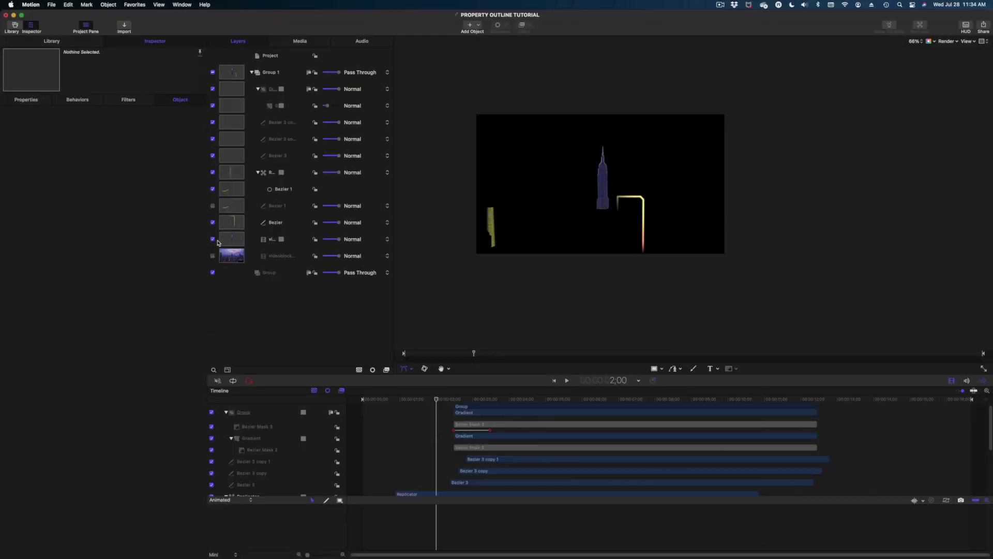
left_click(212, 256)
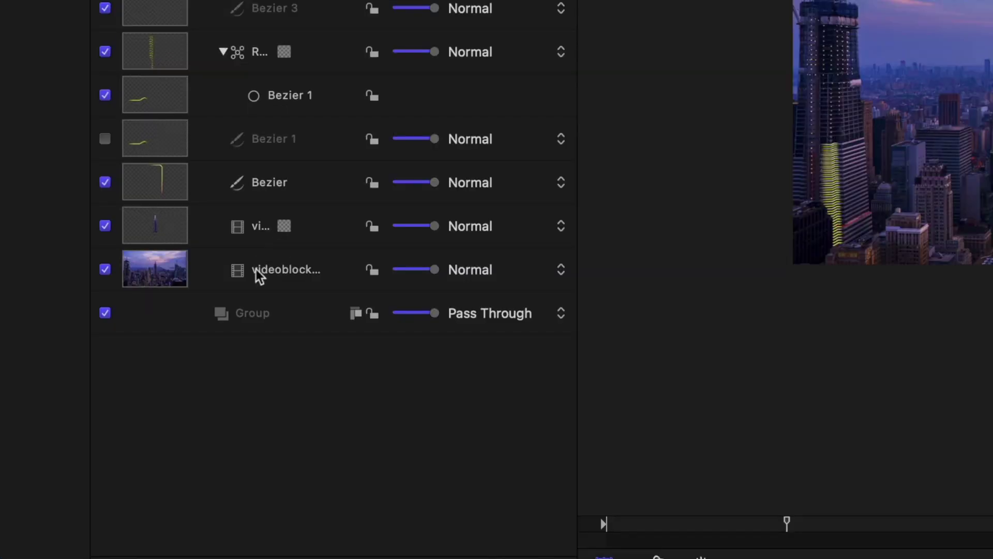
left_click(271, 258)
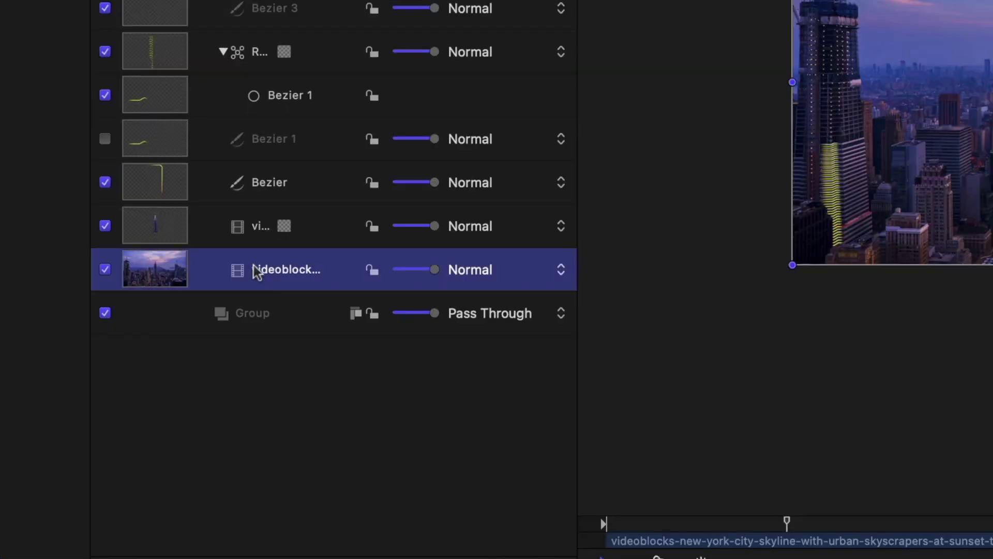
left_click(254, 227)
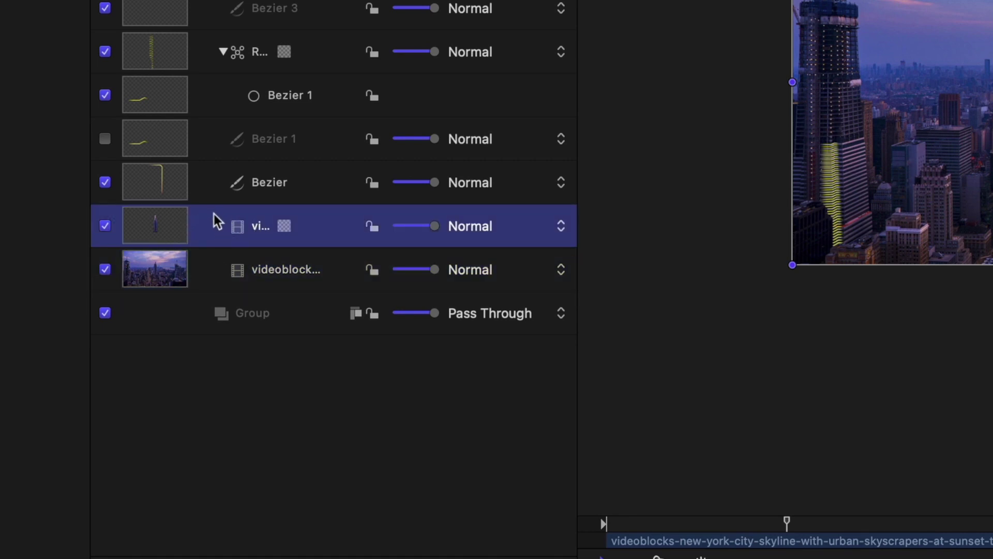
left_click(261, 280)
left_click(252, 237)
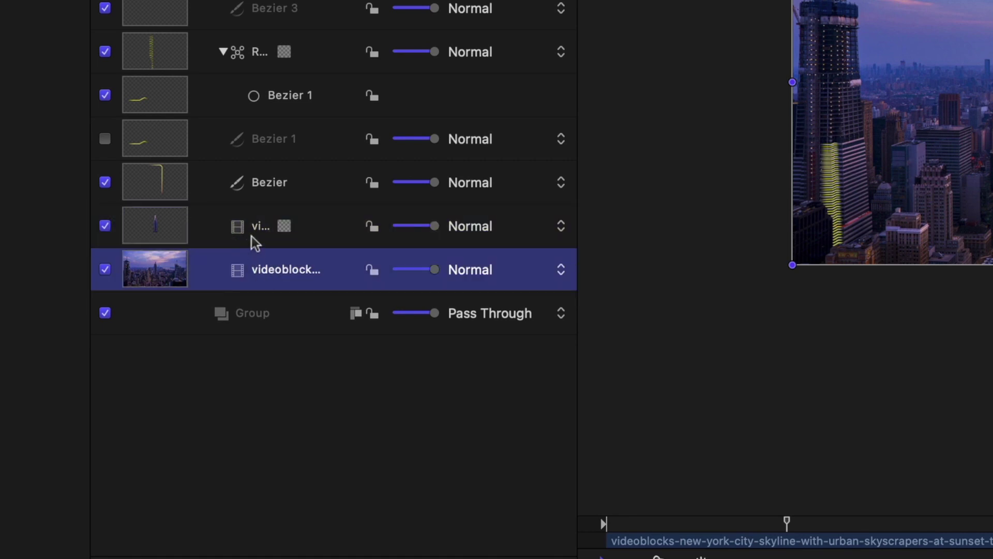
left_click(263, 310)
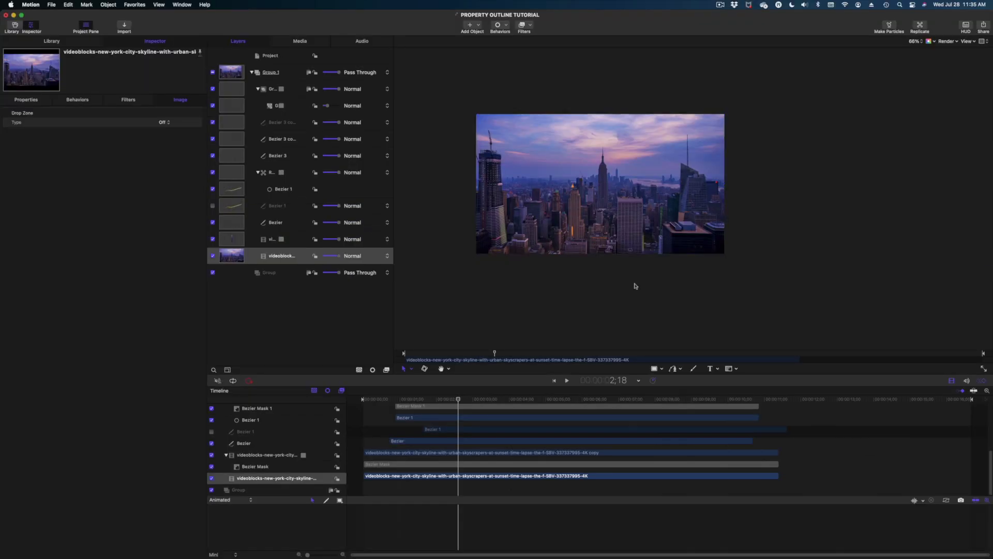
left_click(635, 286)
key("shift+z")
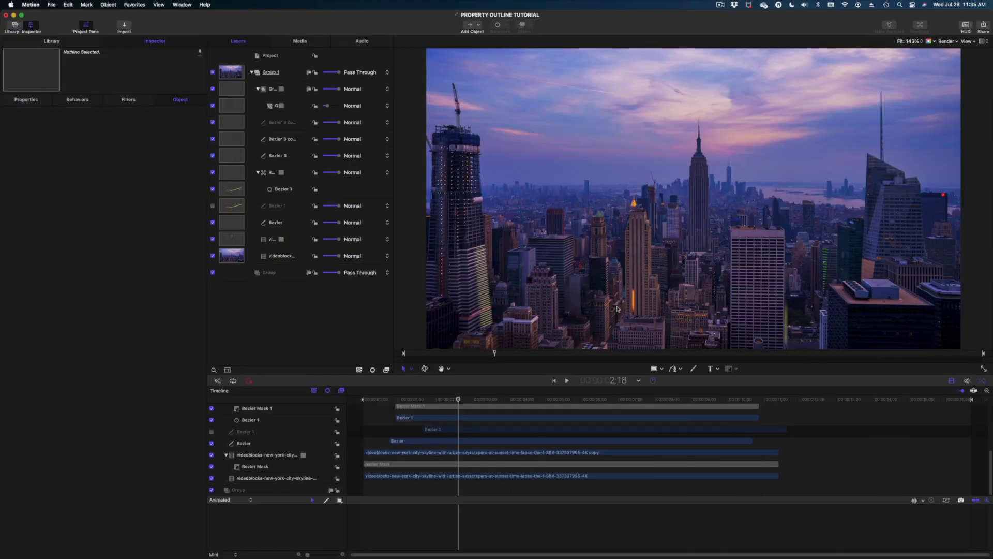
Step: At 3;15, draw an open five-point zigzag Bezier line down the Empire State Building in Group 1, with an outline width of 19
left_click_drag(457, 401, 528, 414)
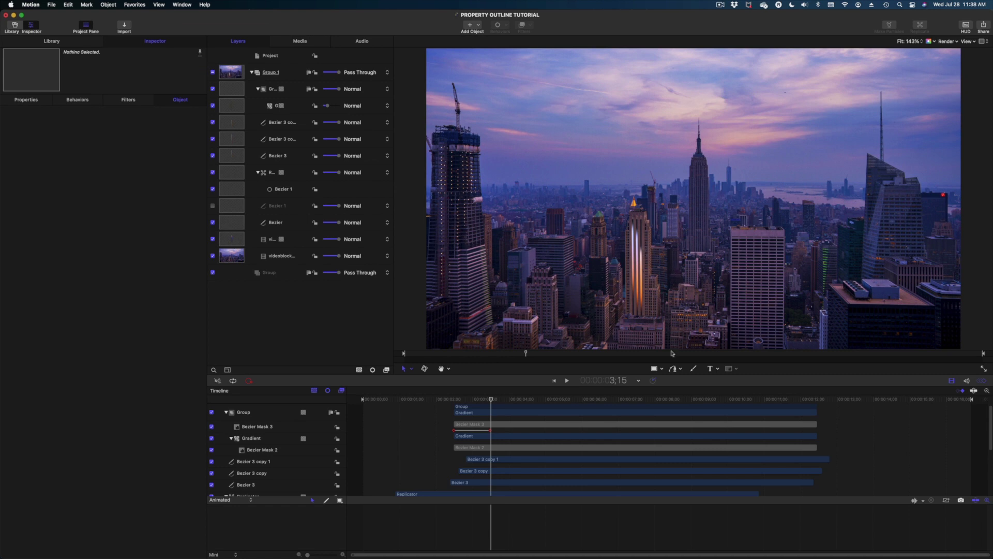
left_click(674, 369)
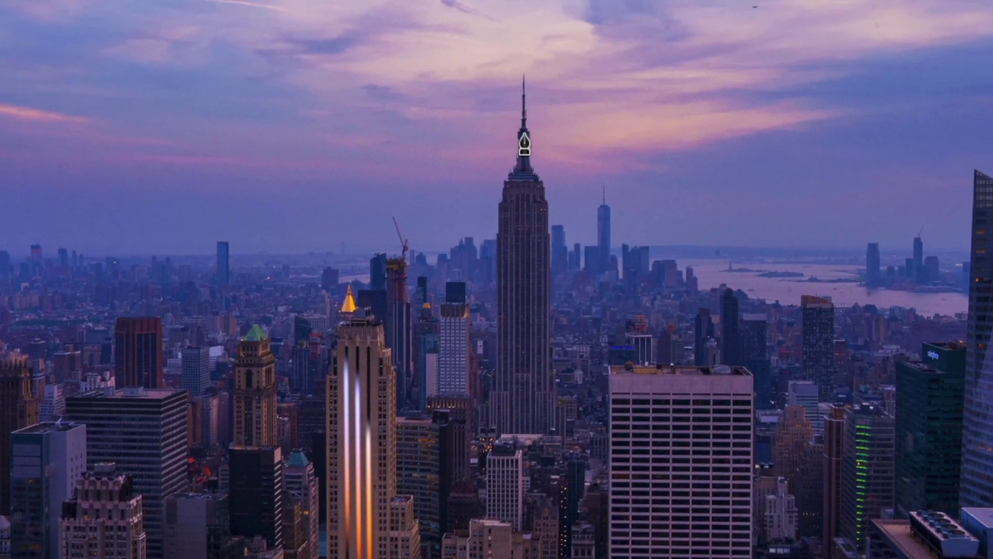
left_click_drag(525, 134, 553, 182)
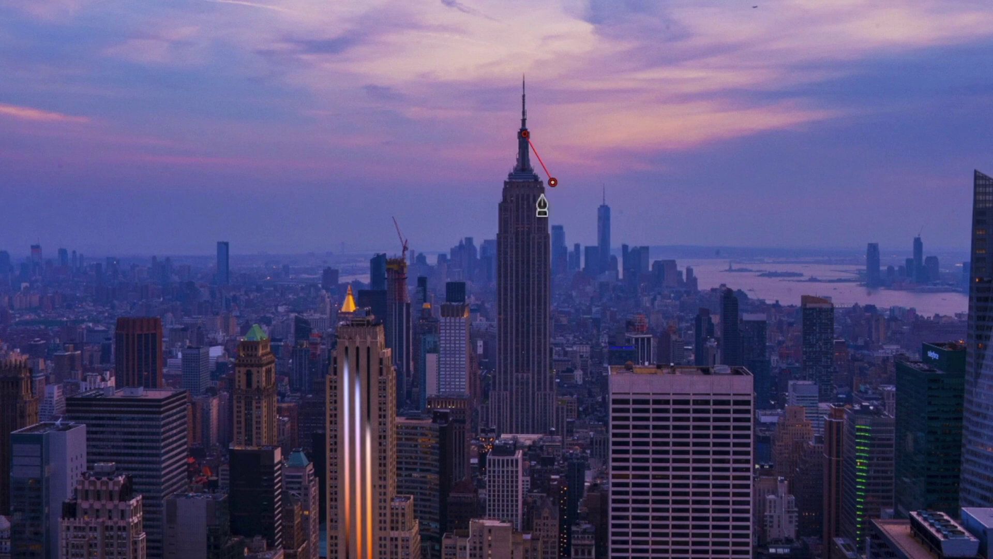
left_click(486, 258)
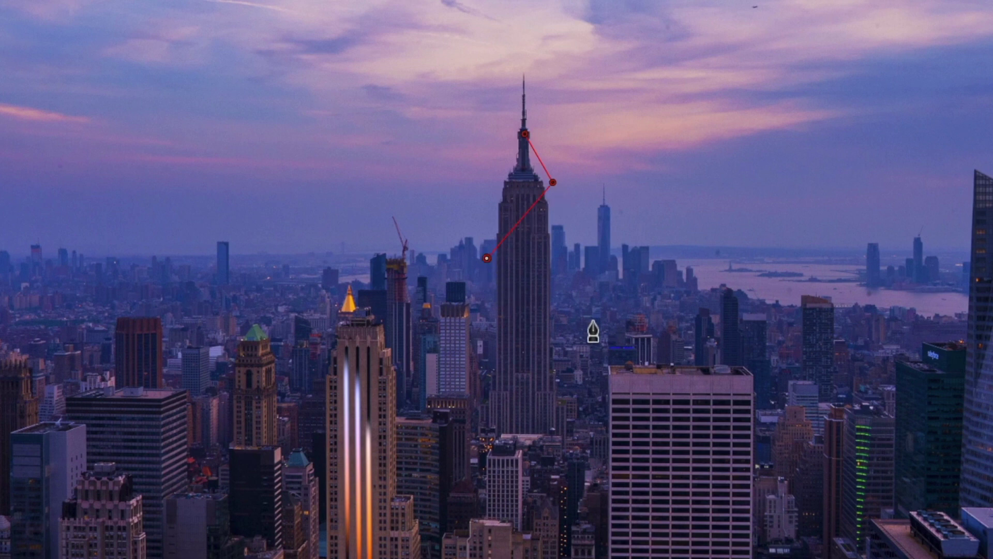
left_click(479, 386)
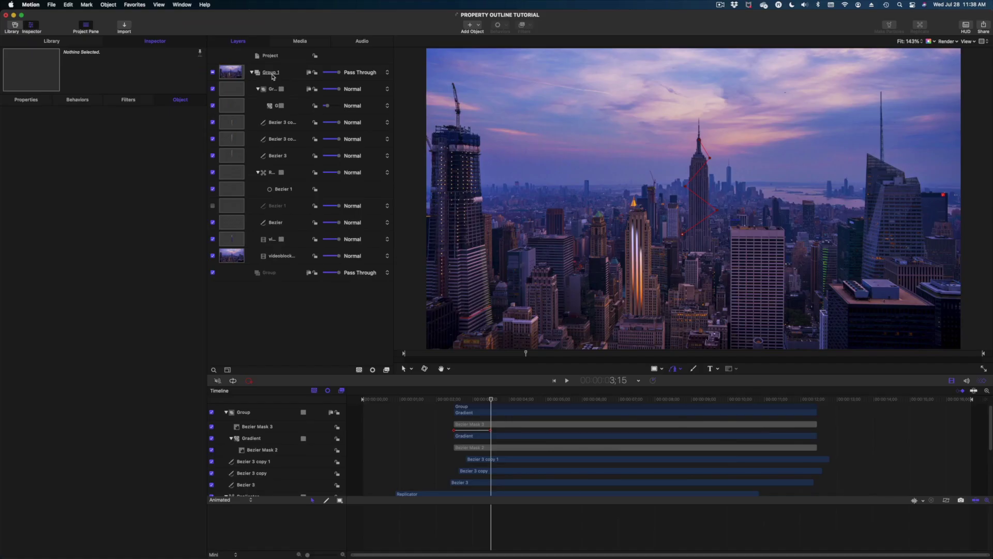
left_click(271, 74)
key("Return")
left_click_drag(139, 227, 85, 229)
left_click_drag(162, 284, 160, 284)
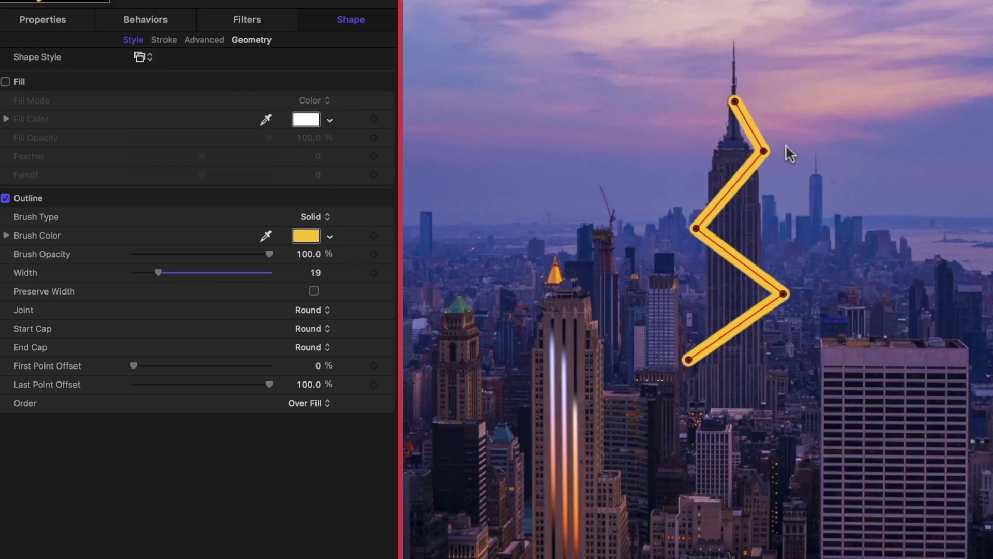
Step: Convert the three middle points of the zigzag line to Smooth so it becomes a flowing S-curve
right_click(764, 151)
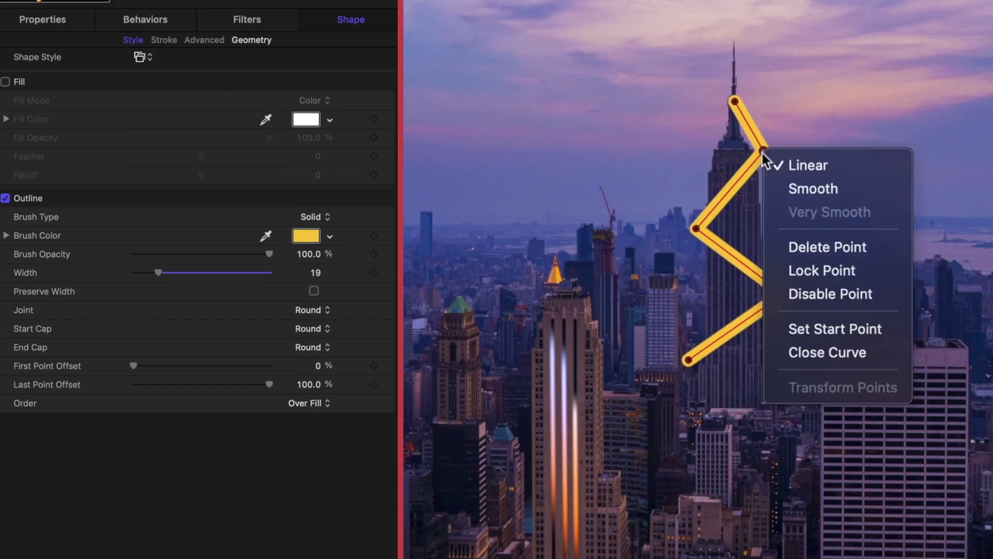
left_click(791, 189)
right_click(696, 226)
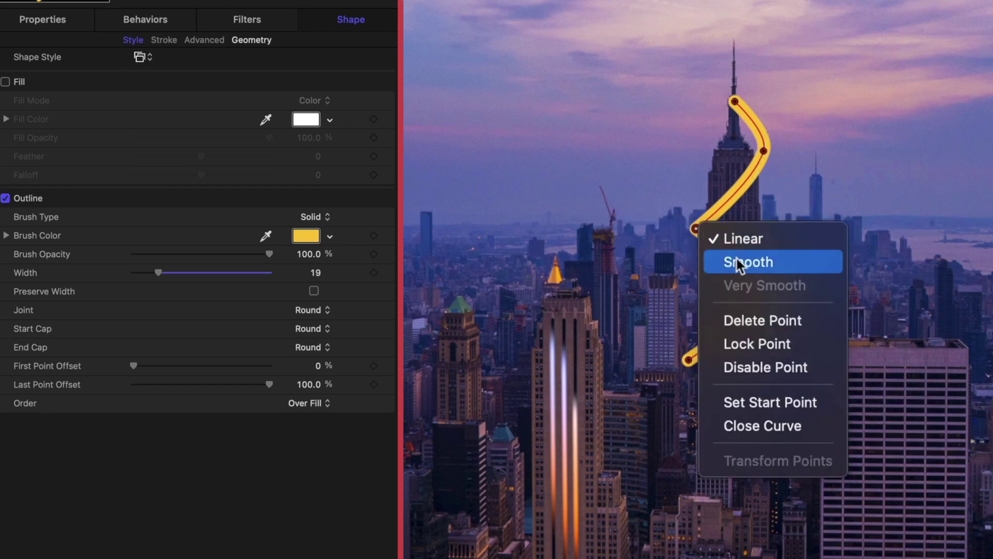
left_click(738, 259)
right_click(785, 294)
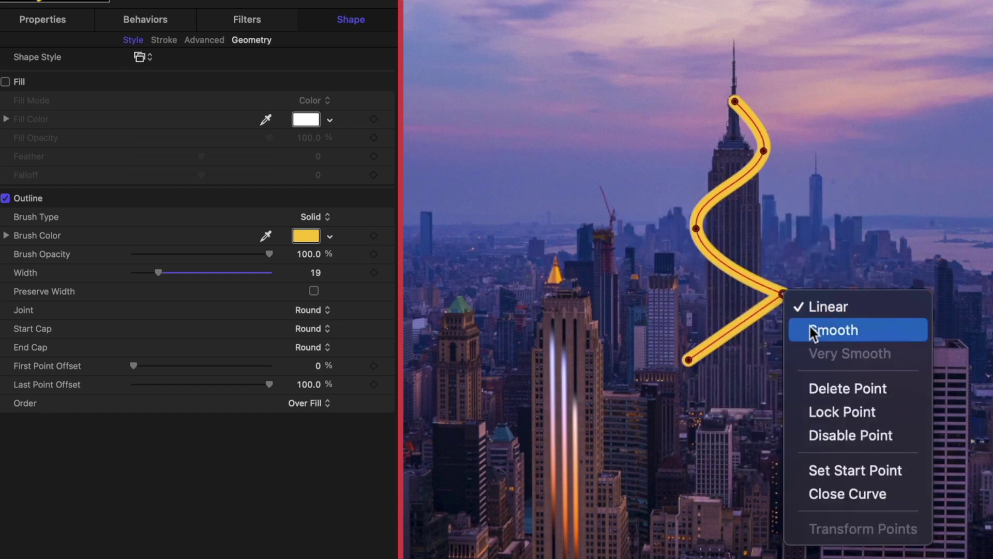
left_click(823, 327)
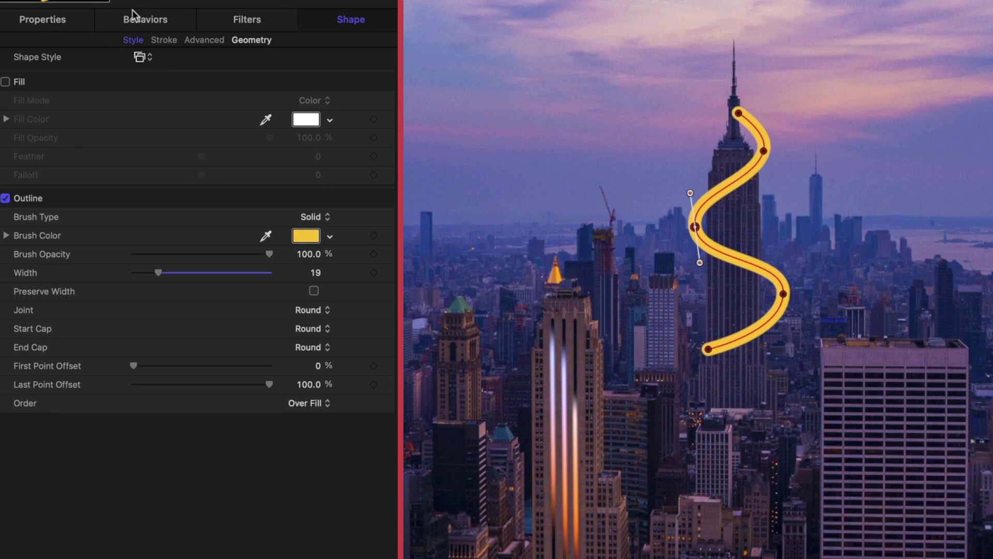
Step: Apply the Light Streak 04 shape style to the curved line and scrub forward through its animation
left_click(144, 57)
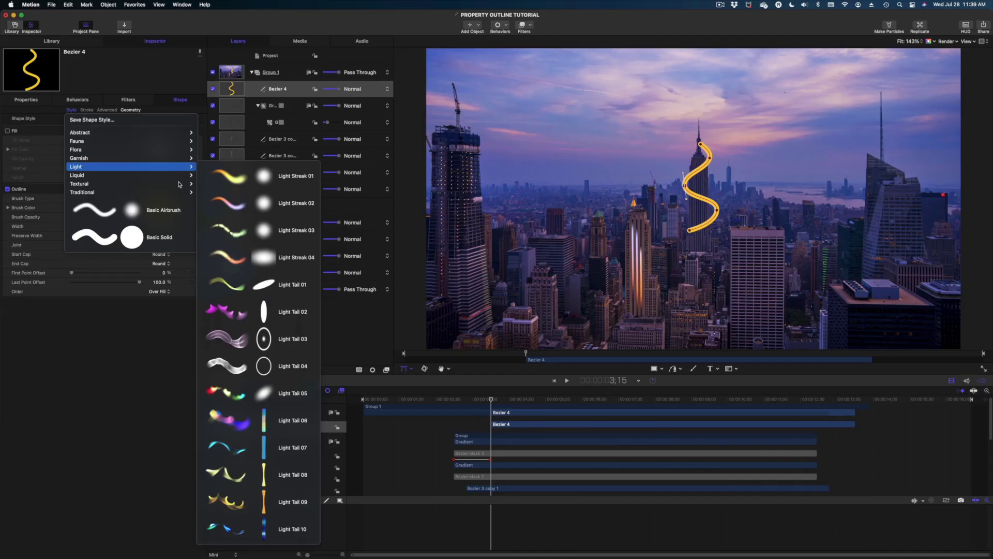
mouse_move(352, 170)
mouse_move(179, 169)
left_click(266, 259)
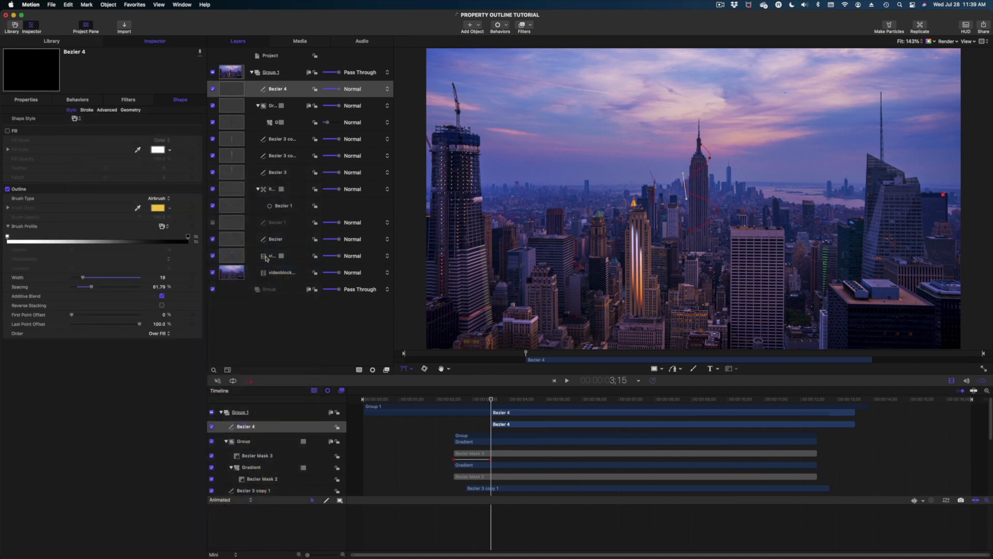
left_click_drag(507, 402, 535, 407)
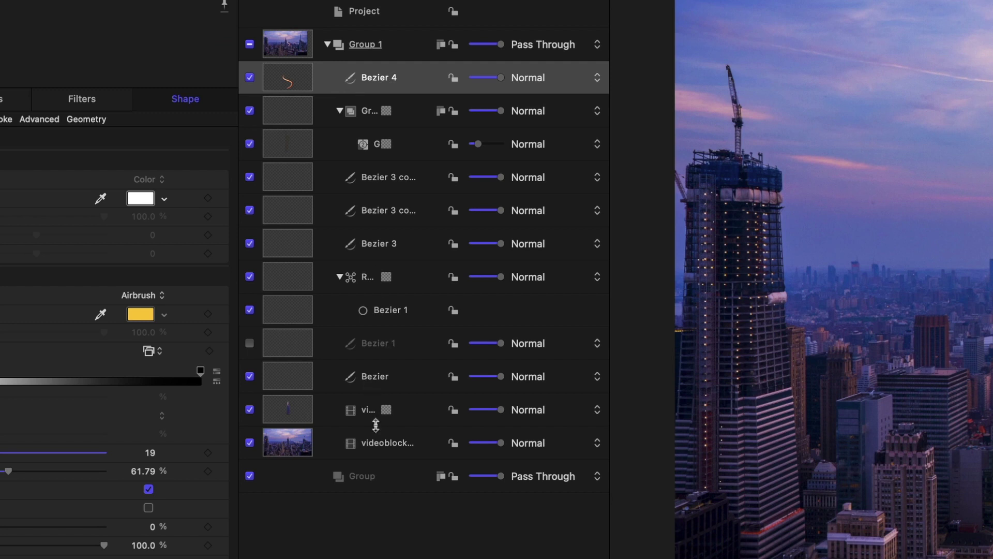
Step: Compare the two skyline clip layers, and move the light streak layer beneath the masked skyscraper copy, directly above the base clip
left_click(381, 455)
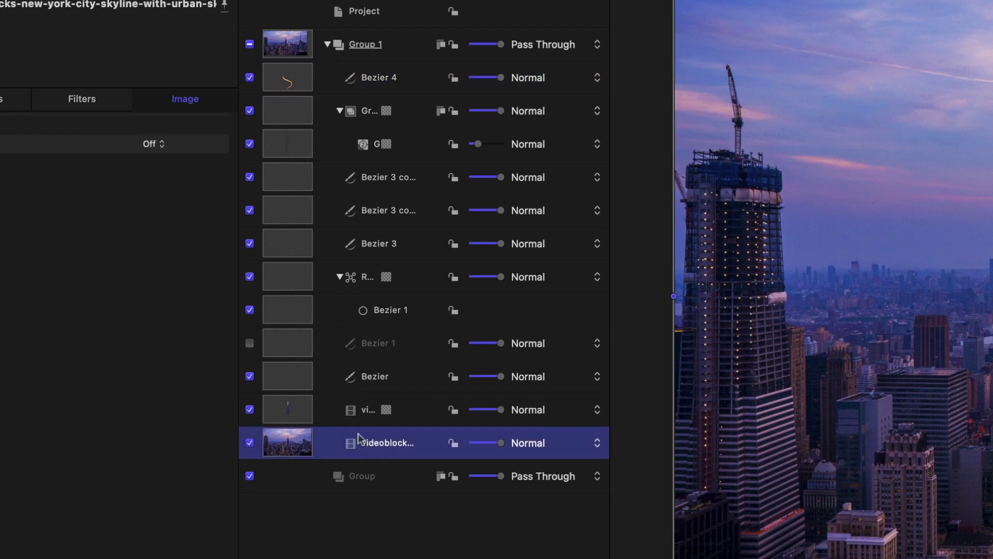
left_click(359, 414)
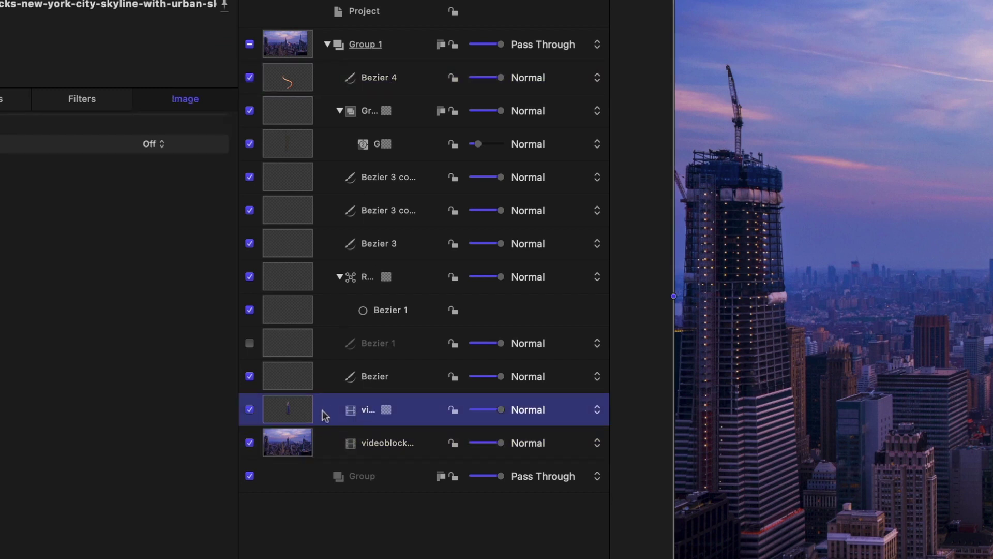
left_click(250, 443)
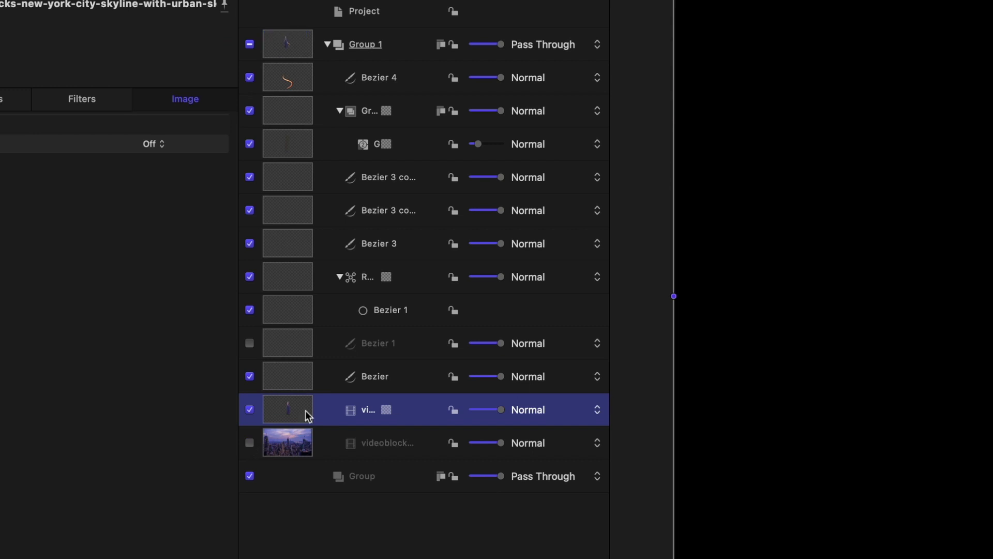
left_click(249, 442)
left_click_drag(373, 77, 383, 435)
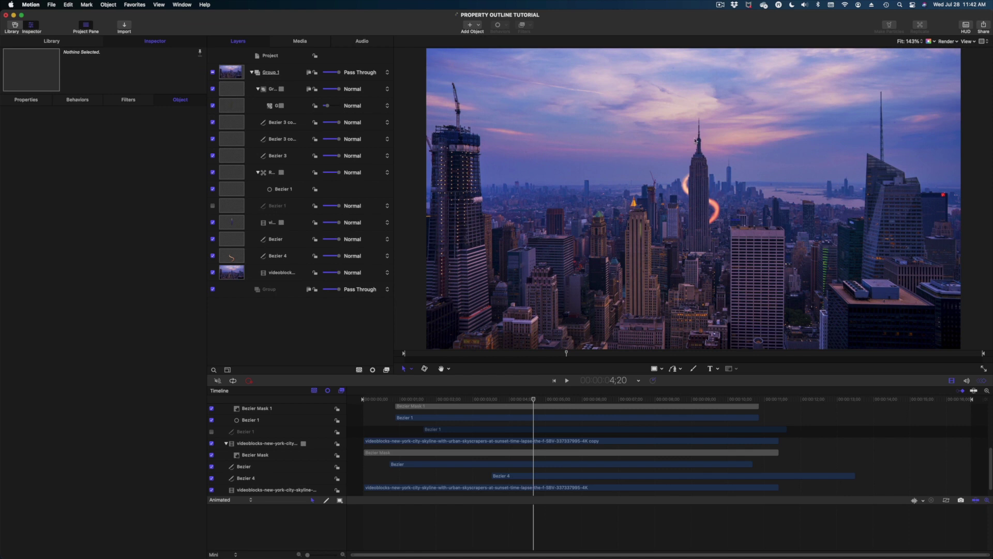
Step: Put the masked skyscraper copy of the skyline clip into its own group
left_click(695, 168)
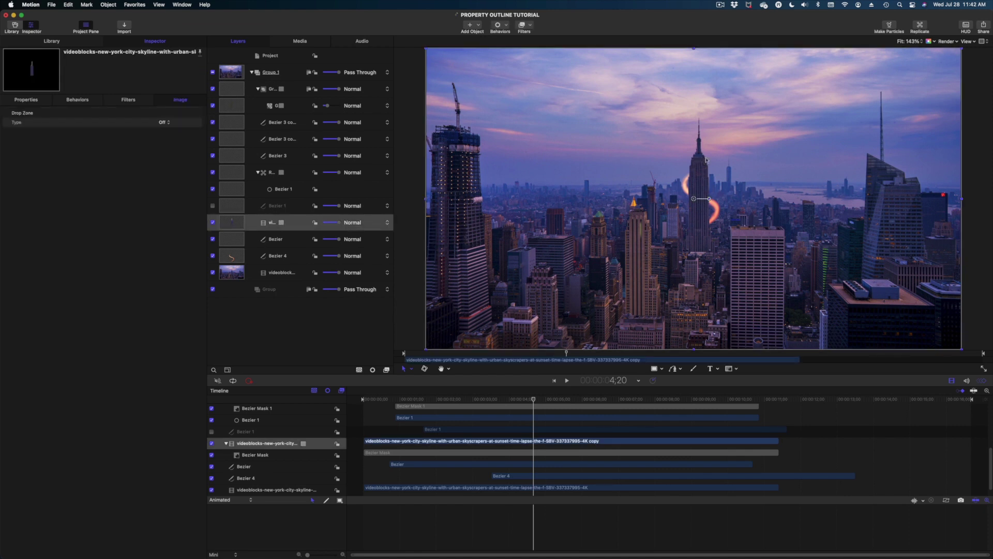
left_click(295, 226)
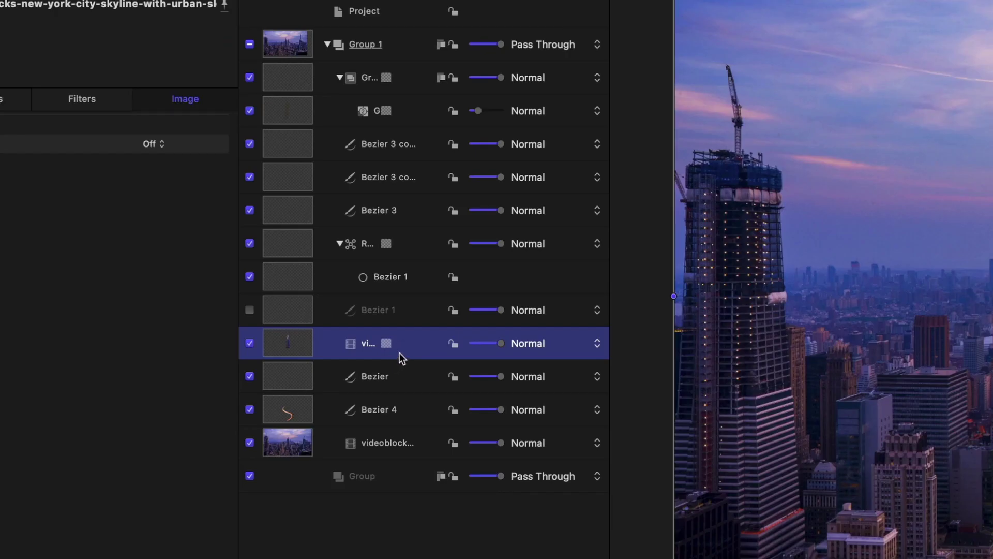
right_click(403, 357)
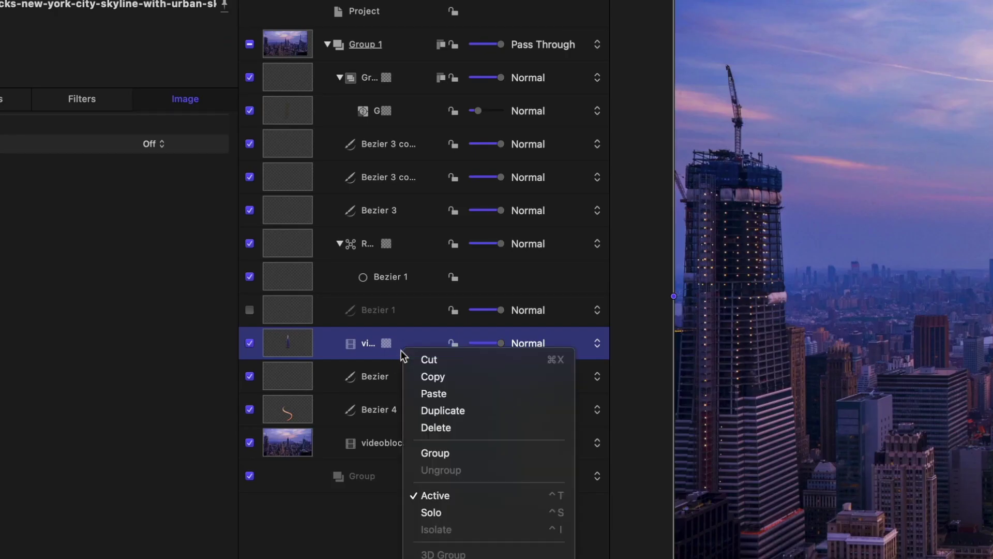
left_click(424, 453)
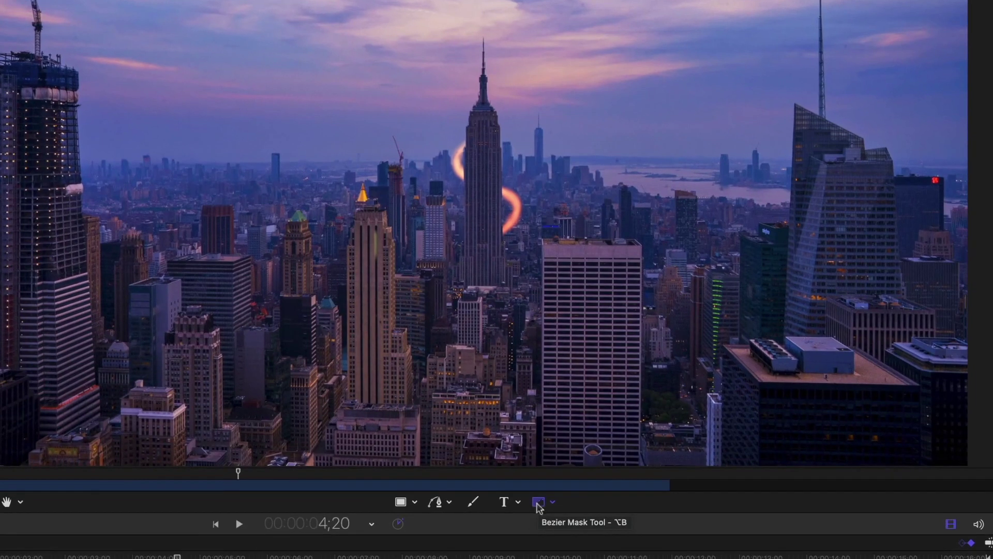
Step: Draw a closed four-point Bezier mask on the skyscraper group around the middle section of the tower
left_click(538, 503)
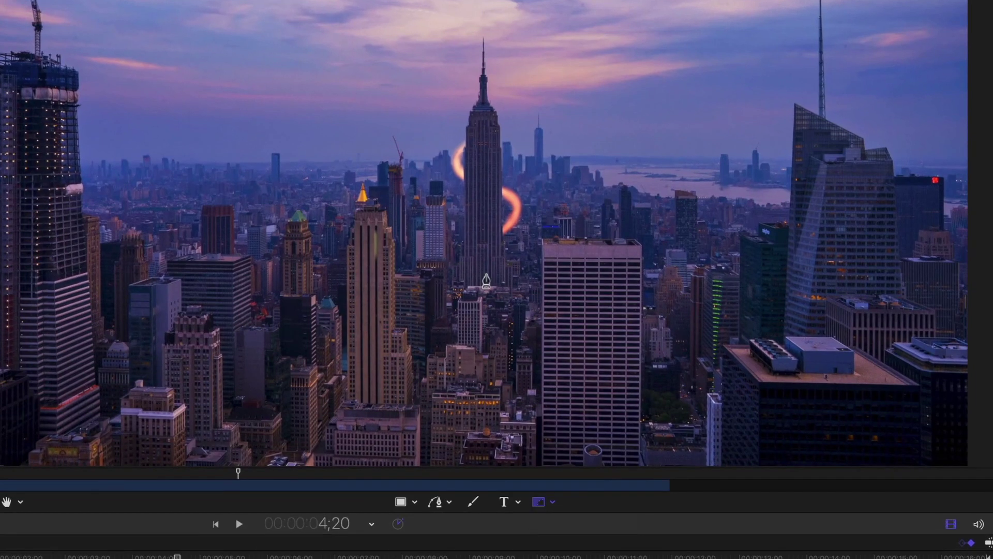
left_click(465, 162)
left_click(504, 168)
left_click(496, 203)
left_click(465, 215)
left_click(465, 163)
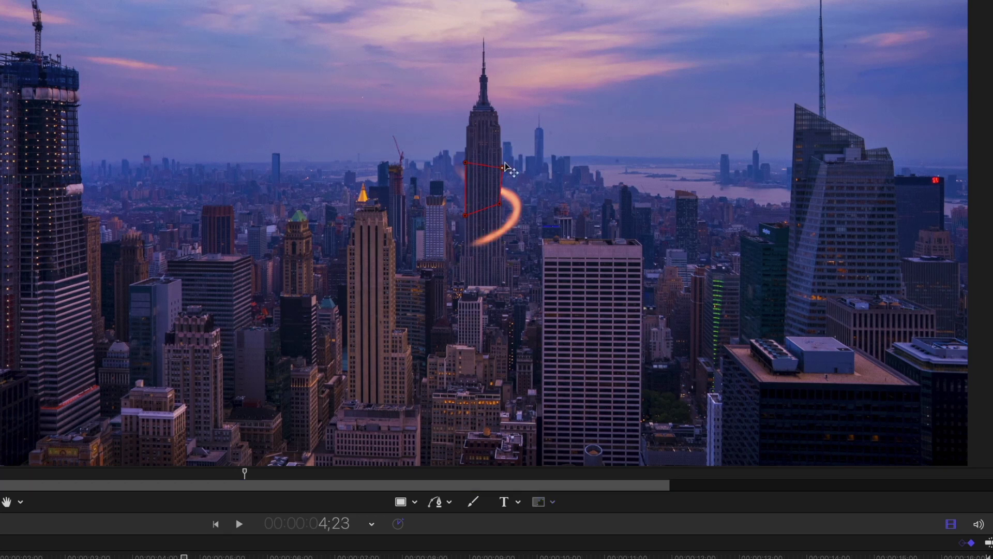
Step: Align the group mask's corner points with the tower's edges around the light streak, and play back the wraparound effect
scroll(507, 169, "up", 5)
left_click_drag(574, 120, 570, 120)
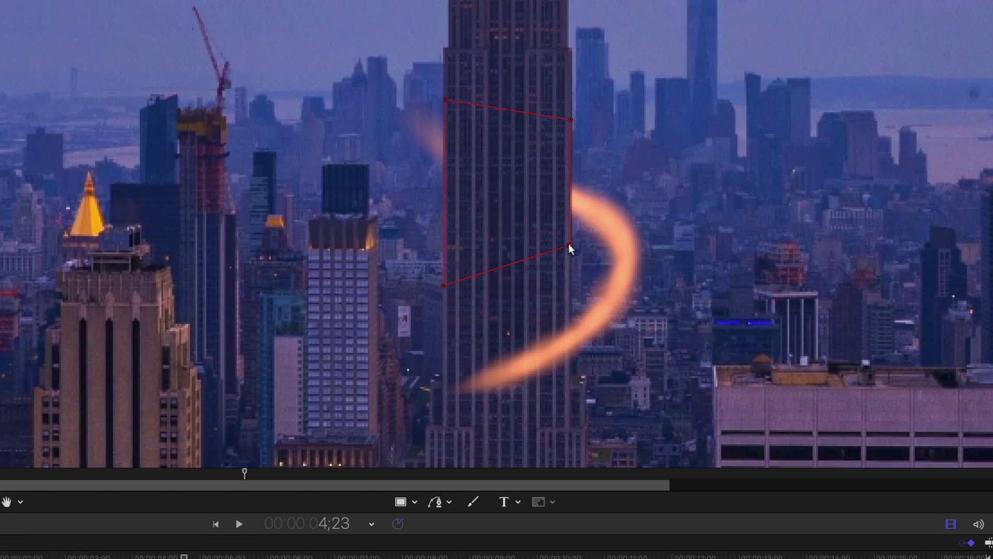
left_click(161, 556)
mouse_move(156, 557)
left_mouse_down()
mouse_move(146, 556)
mouse_move(161, 557)
left_mouse_up()
left_click_drag(443, 288, 445, 290)
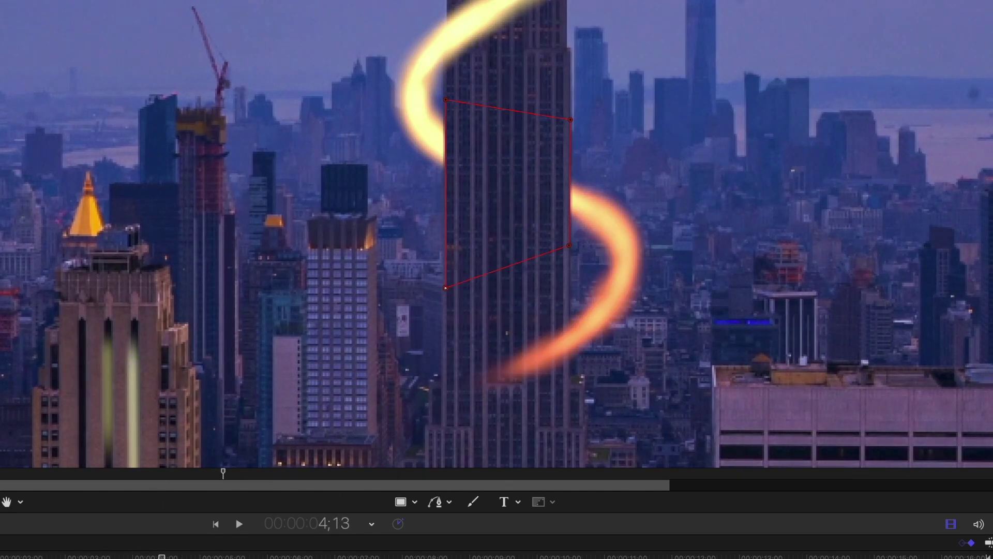
key("space")
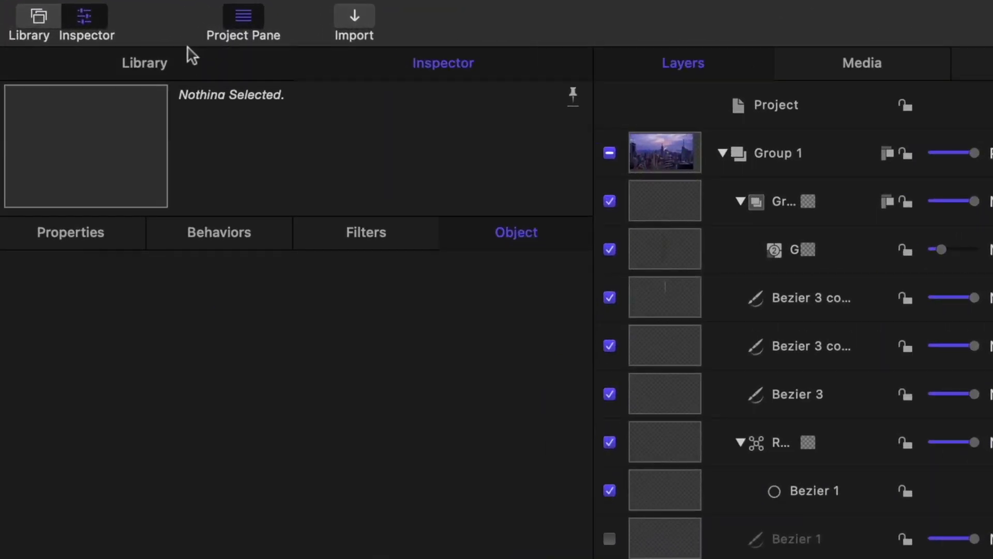
Step: Add the Snow Flurry particle emitter from the library to Group 1, above the other layers
left_click(171, 60)
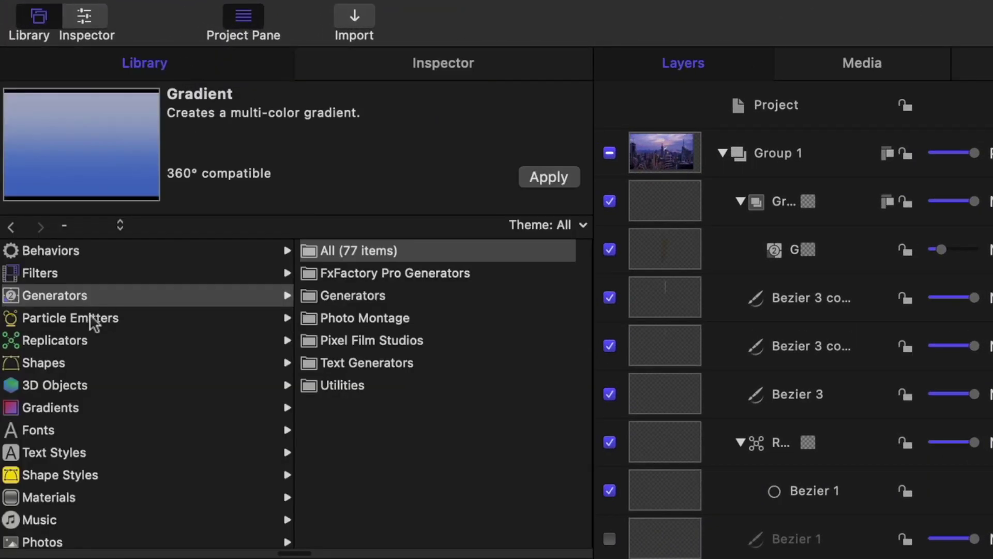
left_click(91, 318)
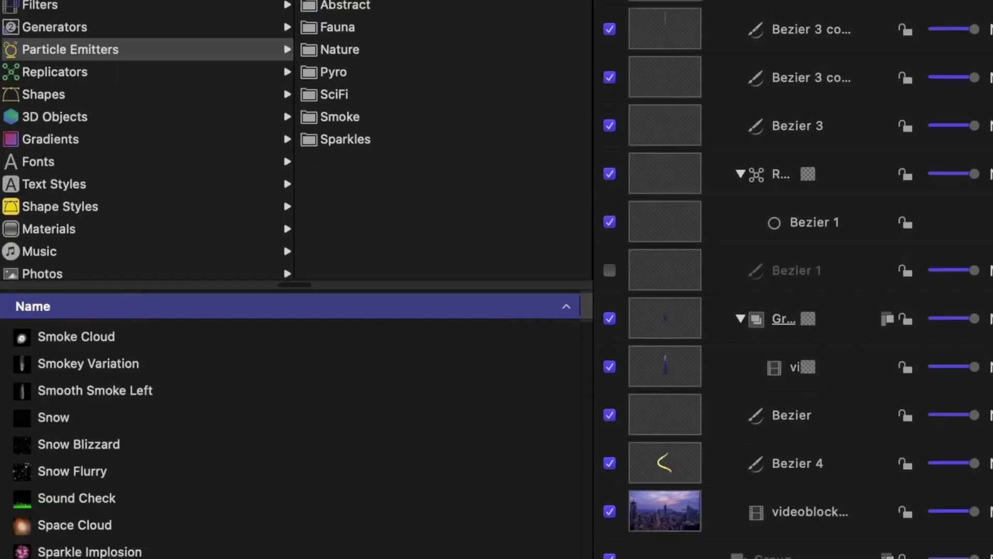
left_click(57, 474)
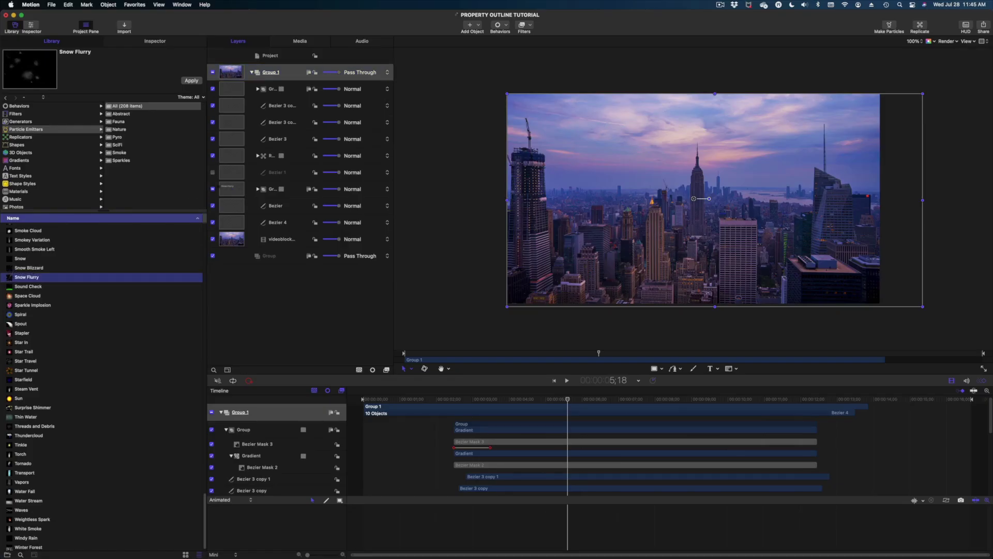
left_click_drag(41, 199, 281, 75)
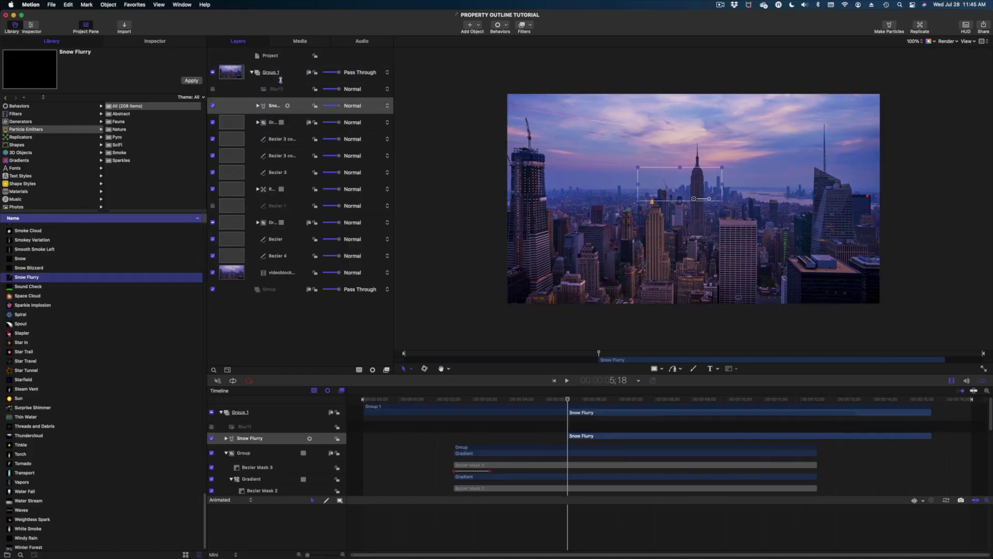
Step: Shift Snow Flurry to start before the project begins, extend its end past the skyline clip, and review the snow back to 1;12
left_click_drag(574, 436, 363, 429)
left_click_drag(446, 400, 630, 461)
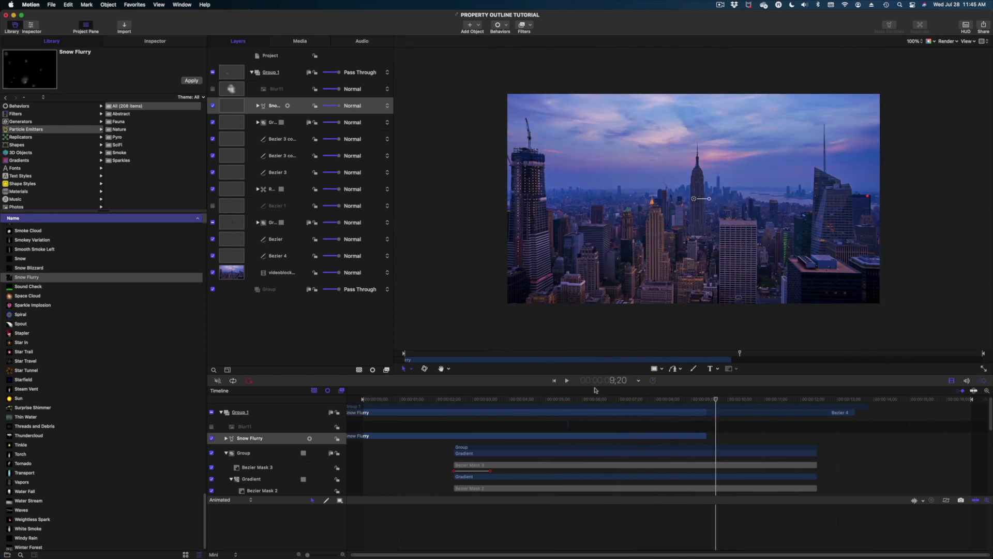
left_click_drag(705, 436, 836, 428)
left_click(558, 399)
left_click_drag(556, 399, 414, 399)
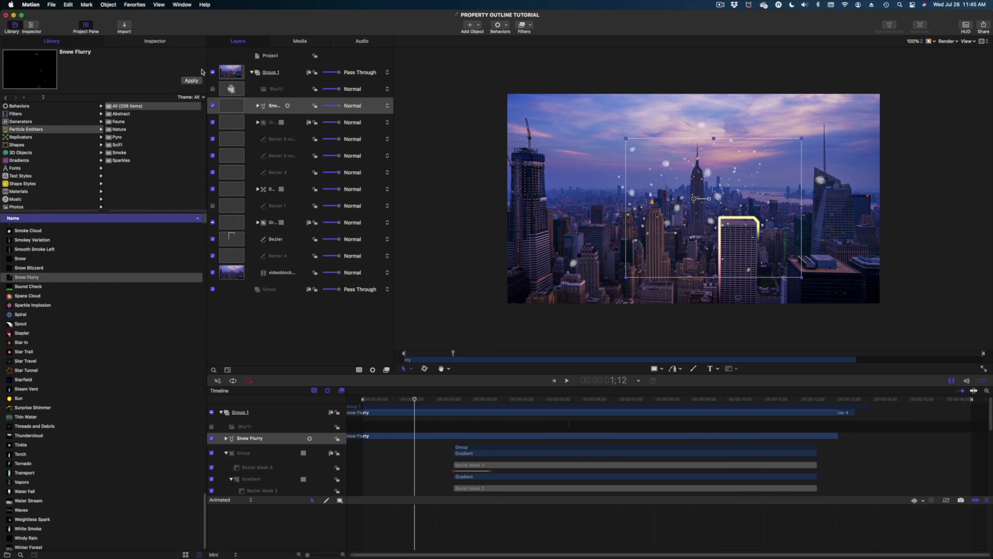
Step: Move the Snow Flurry emitter up into the sky beside the Empire State Building and set its size to 455
left_click(269, 103)
left_click_drag(694, 199, 615, 157)
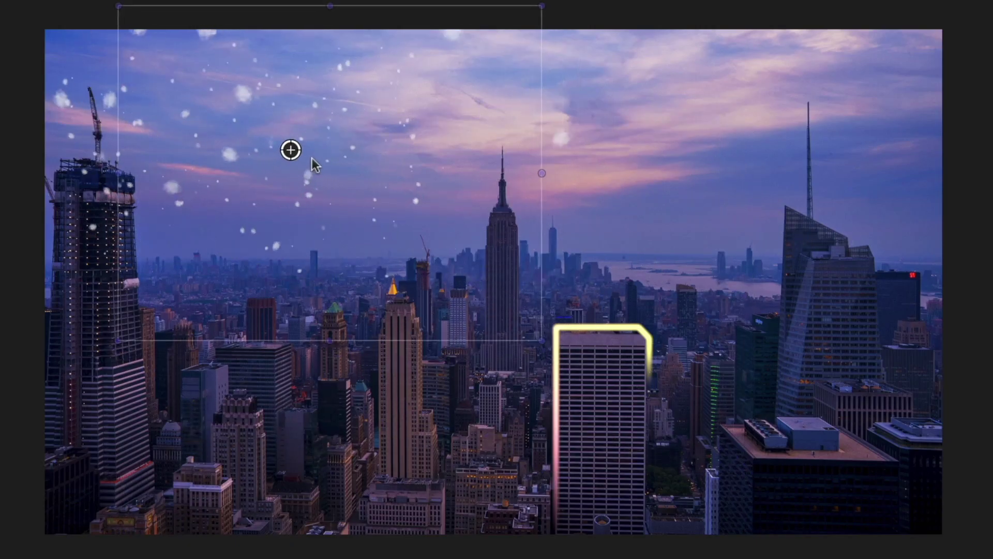
left_click_drag(319, 155, 418, 132)
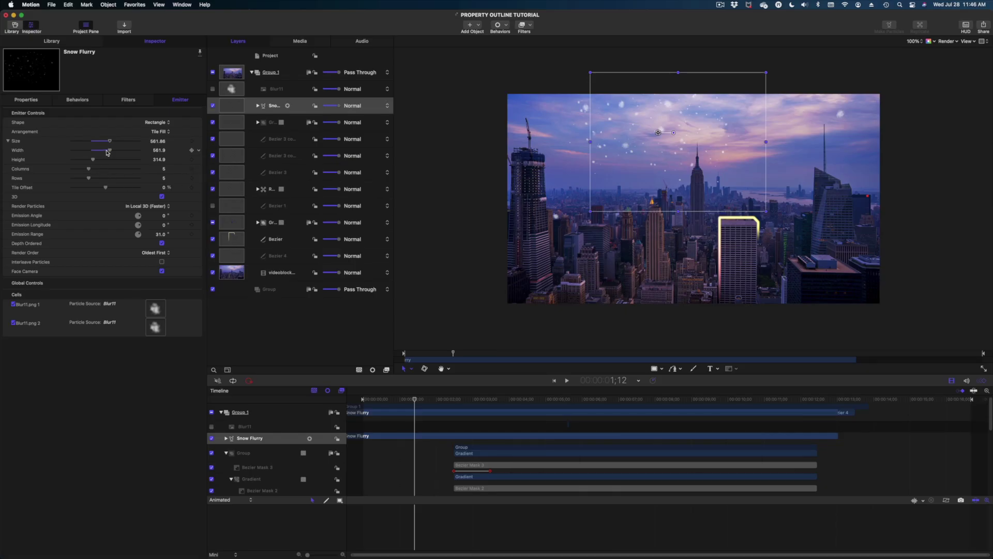
left_click_drag(107, 152, 102, 151)
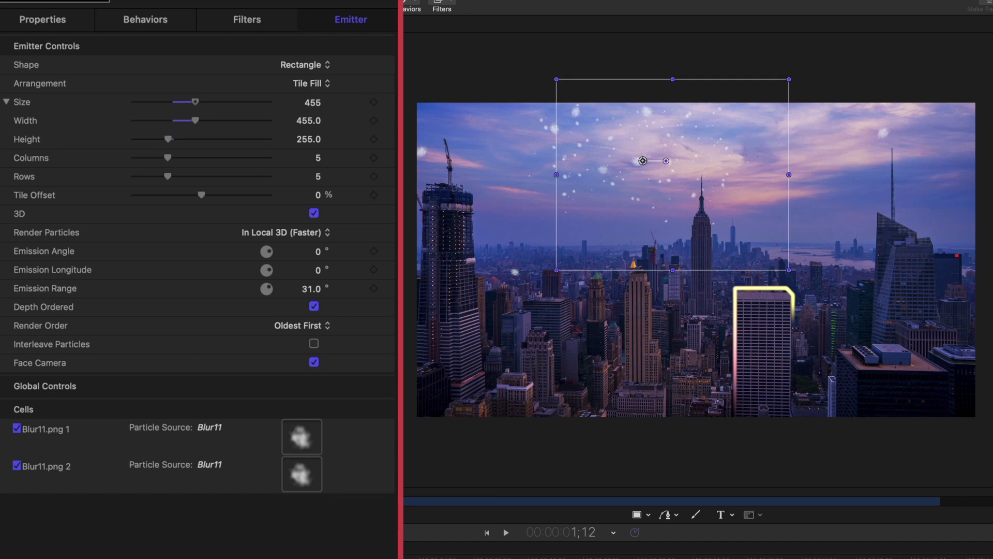
Step: Play back the snow, expand the Snow Flurry emitter, and set its Blur11 cells' color mode to Pick From Color Range
key("space")
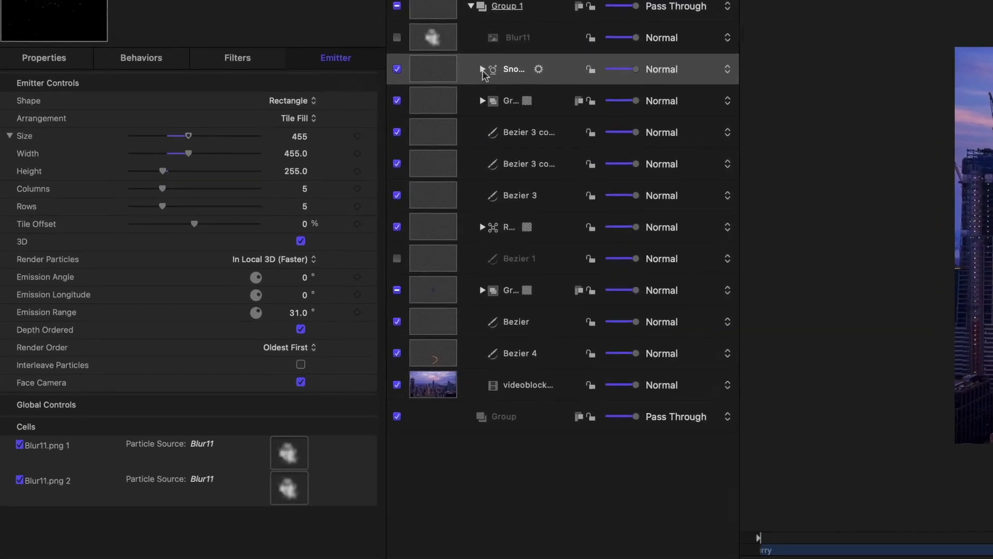
left_click(257, 105)
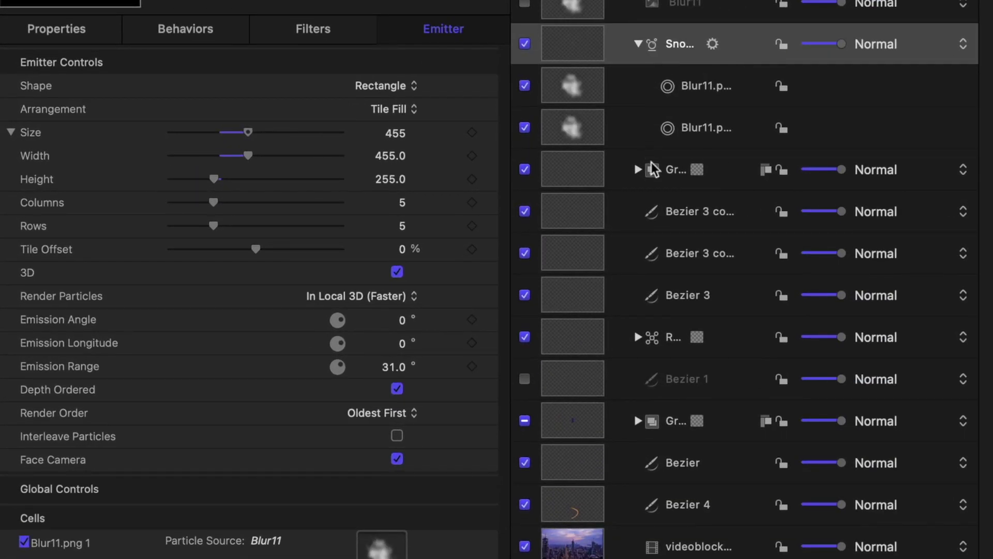
left_click(704, 133)
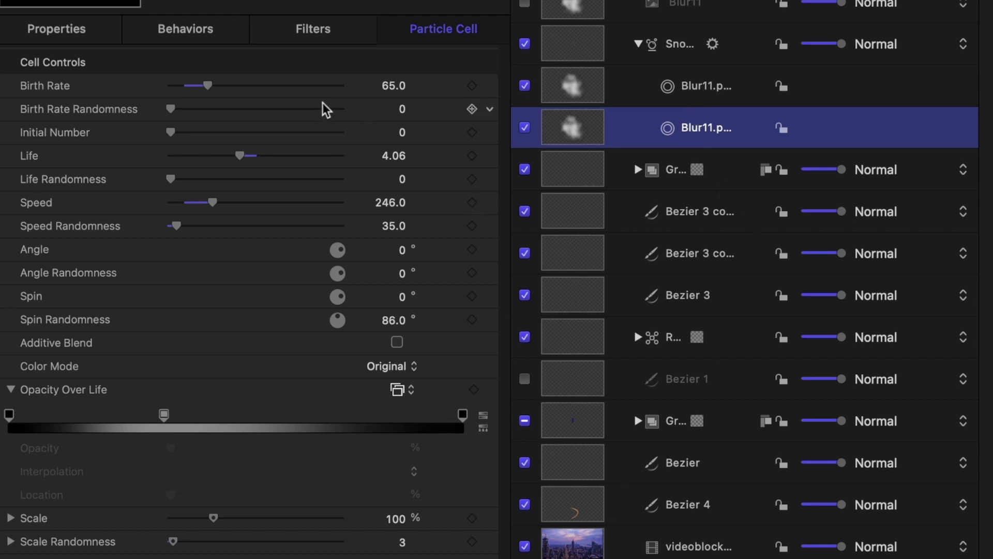
left_click(688, 86)
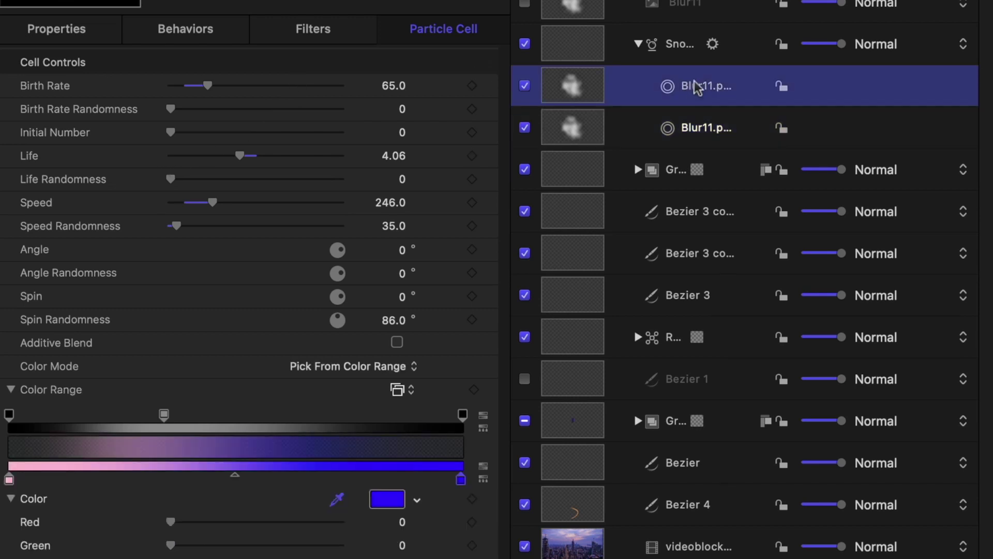
left_click(373, 367)
left_click(398, 433)
Step: Set the upper Blur11 cell's color range to run from pale pink at the start to pale yellow at the end
left_click(9, 479)
left_click(387, 499)
left_click_drag(831, 435, 857, 440)
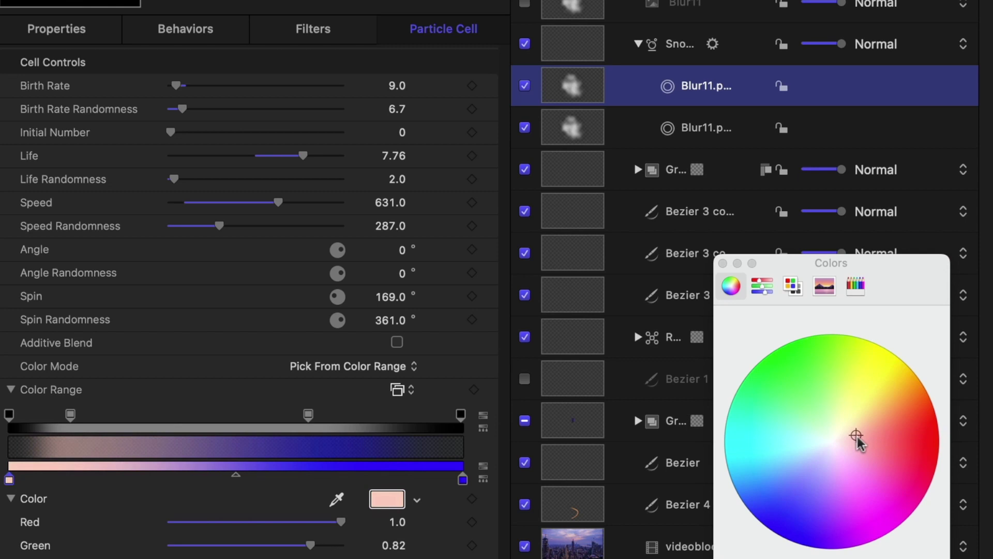
left_click(462, 479)
left_click(840, 420)
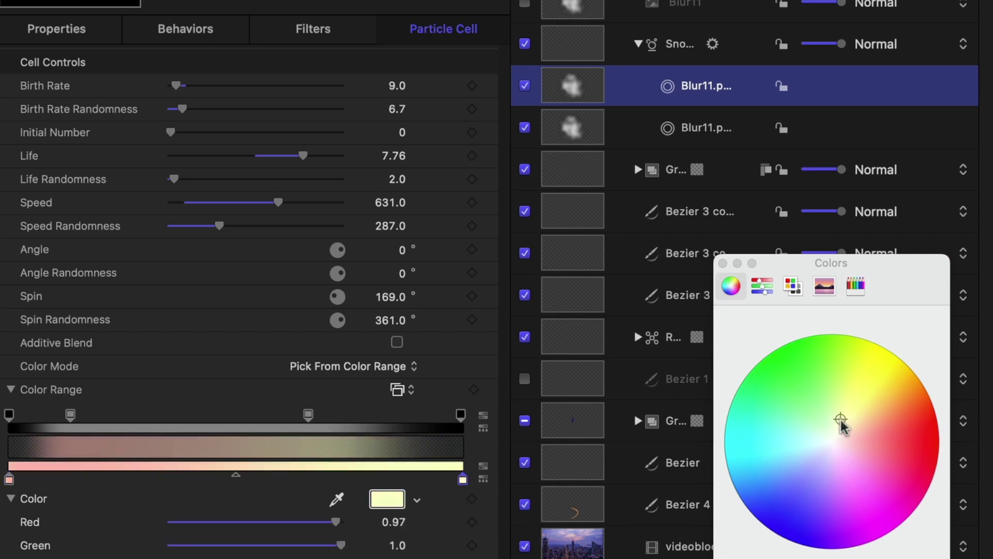
left_click(722, 264)
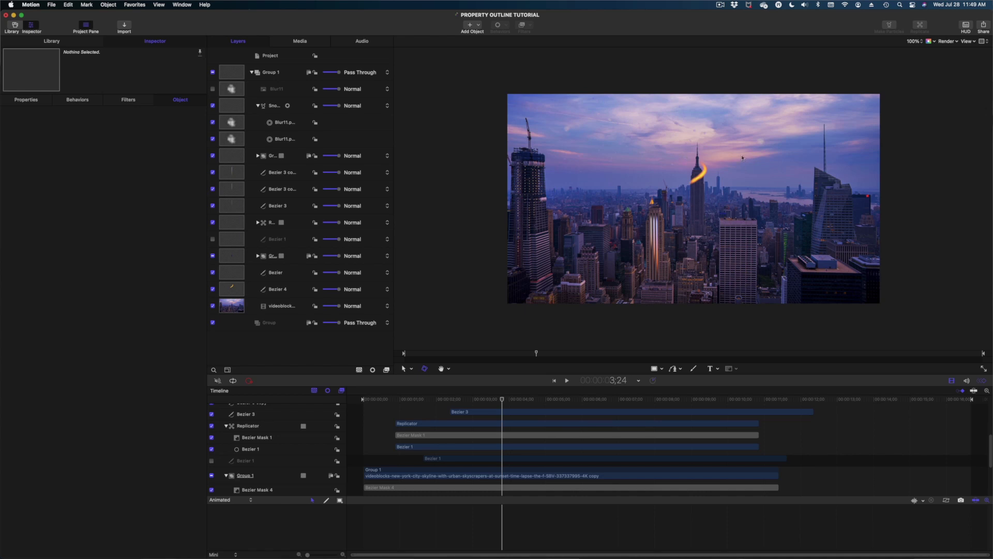
Step: Keyframe Group 1's scale and position from the project start to 135% and X 113 px at 10;04, and review the camera push-in
left_click_drag(471, 400, 365, 401)
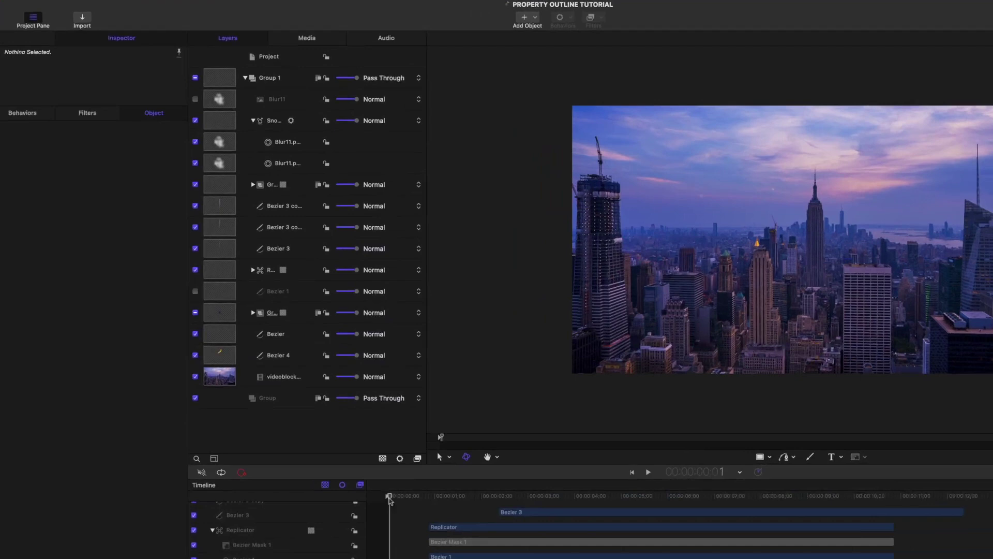
left_click(275, 93)
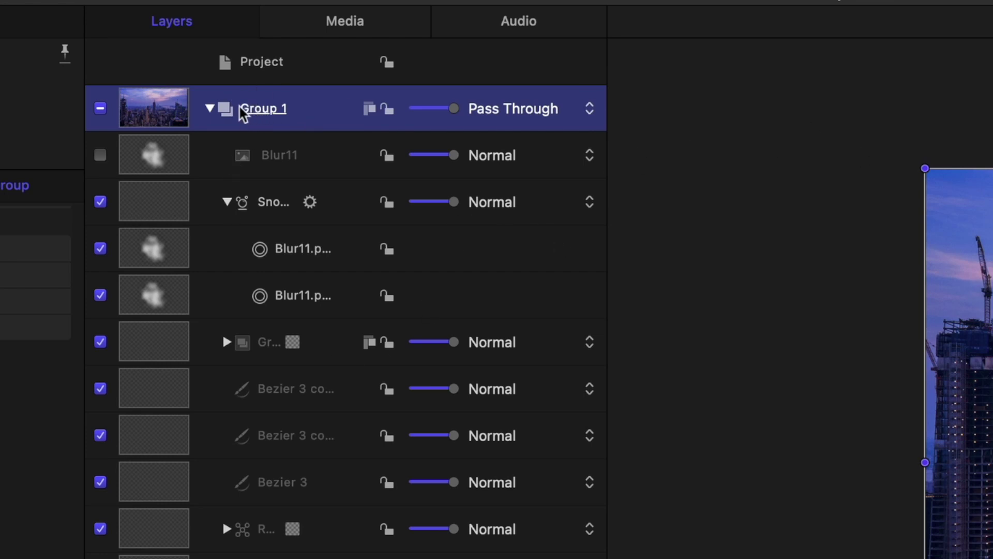
left_click(210, 110)
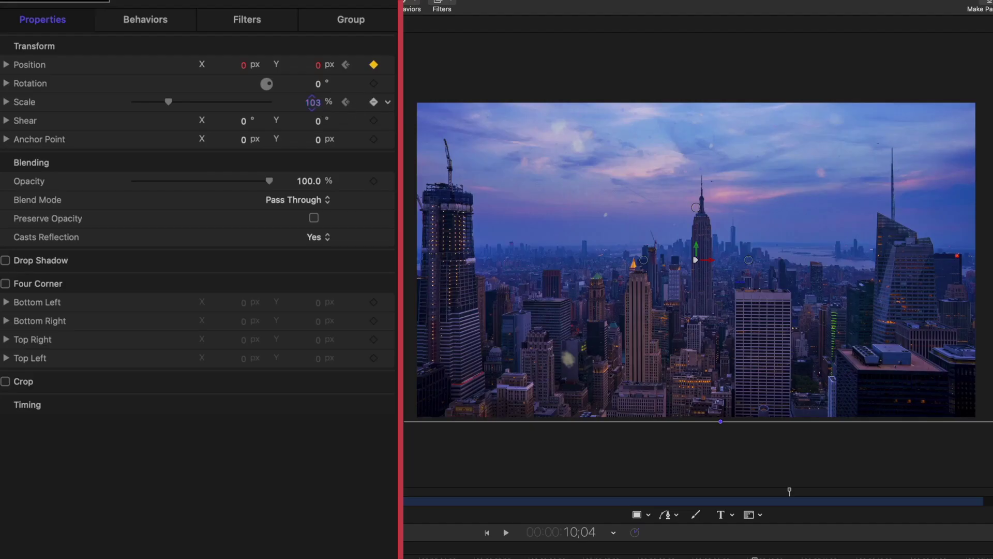
left_click_drag(312, 102, 302, 102)
left_click_drag(238, 65, 249, 75)
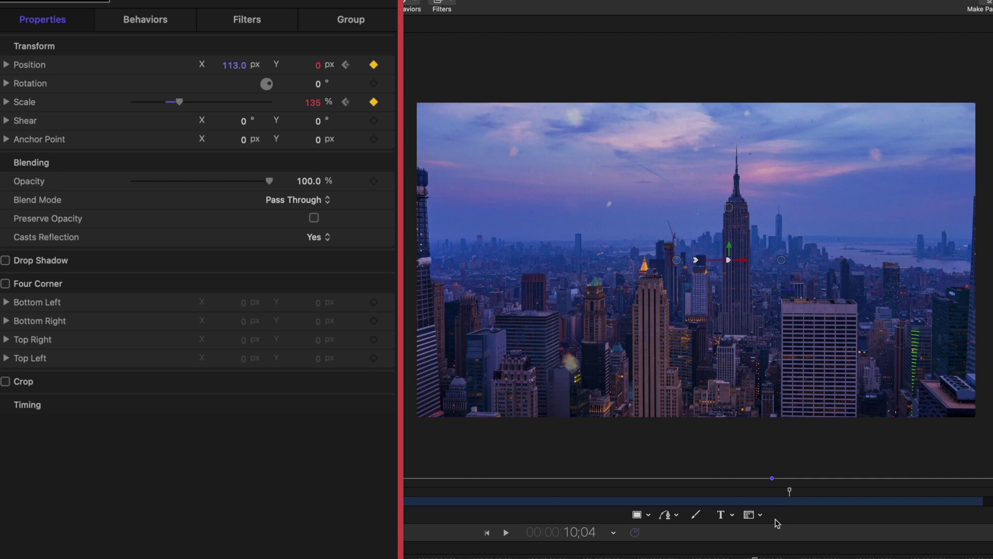
left_click_drag(741, 557, 544, 557)
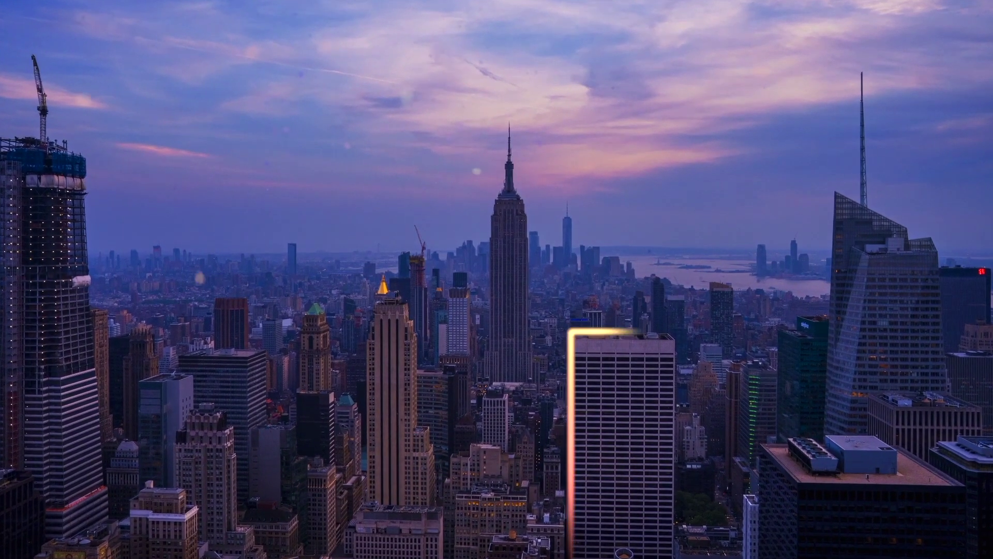